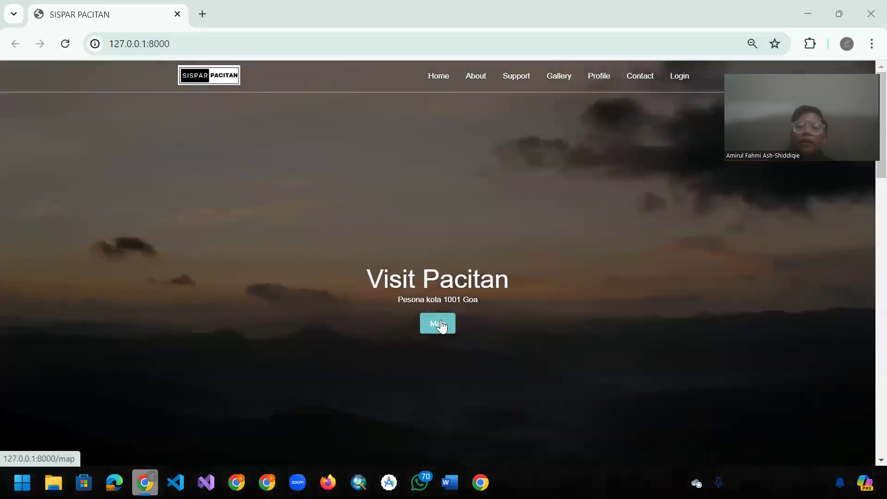
- Open the Pacitan site's map page and show the popup of the Ngadirojo district
left_click(438, 324)
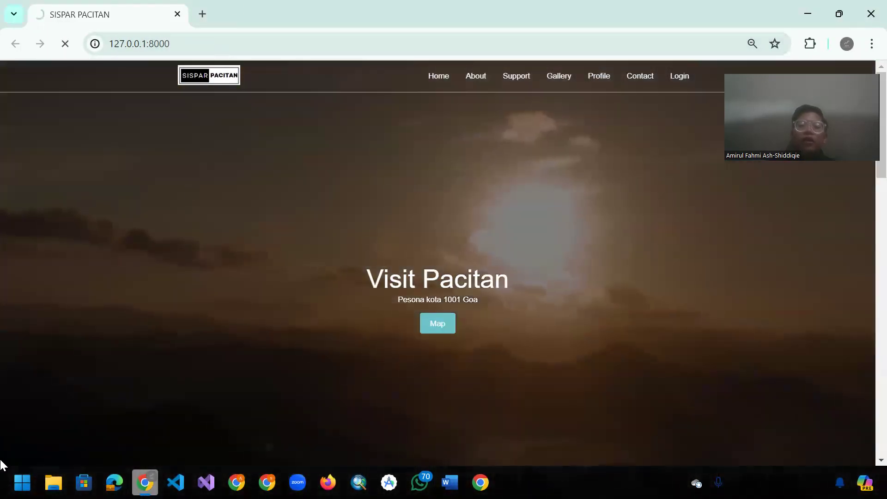
key("super")
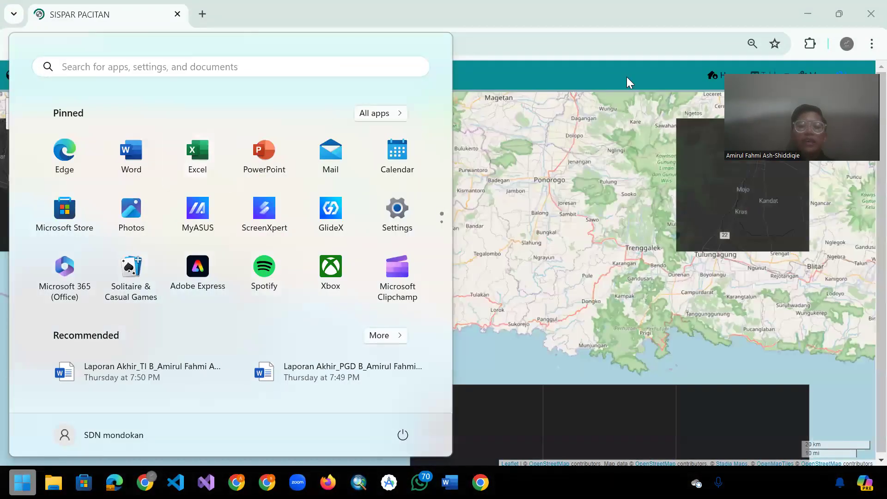
key("super")
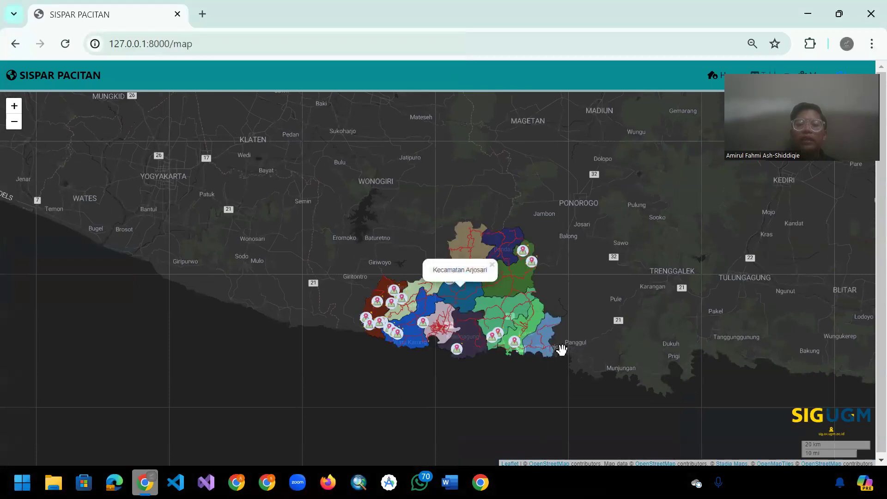
left_click(523, 329)
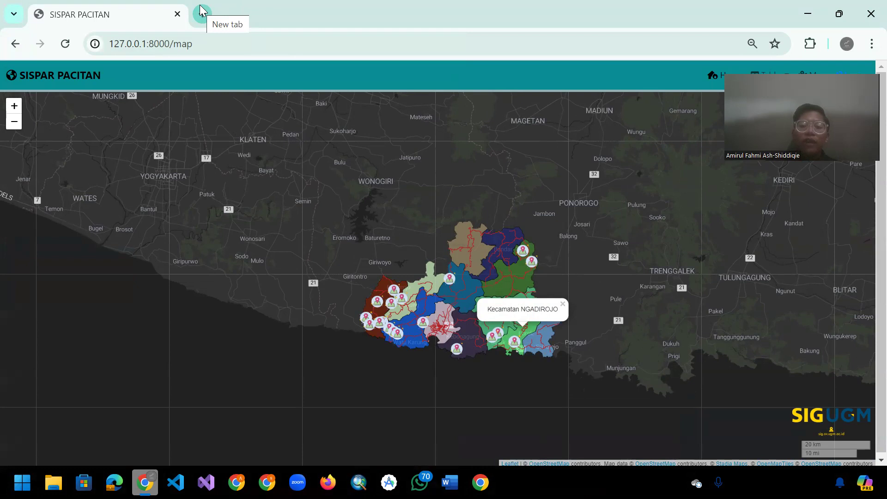
- Start GeoServer on the computer and open its web administration page at localhost:8080/geoserver/web in a new browser tab
left_click(22, 482)
type("start geose")
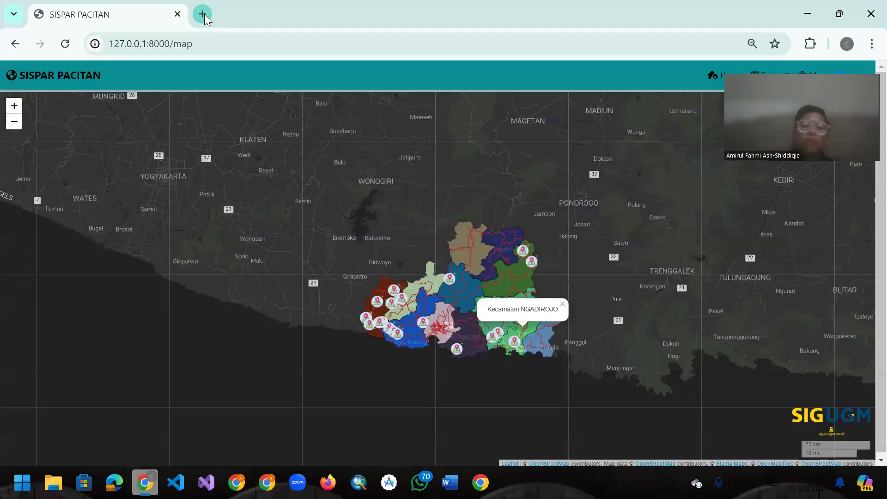
left_click(204, 14)
type("geo")
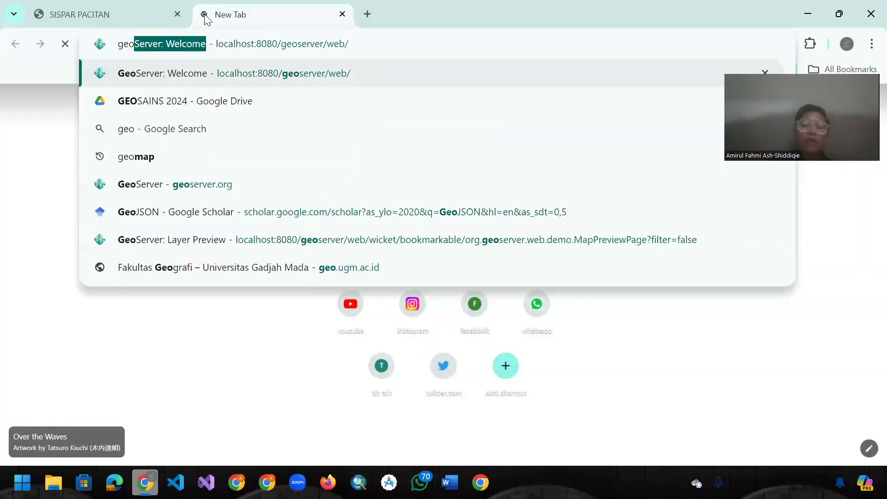
type("s")
key("Return")
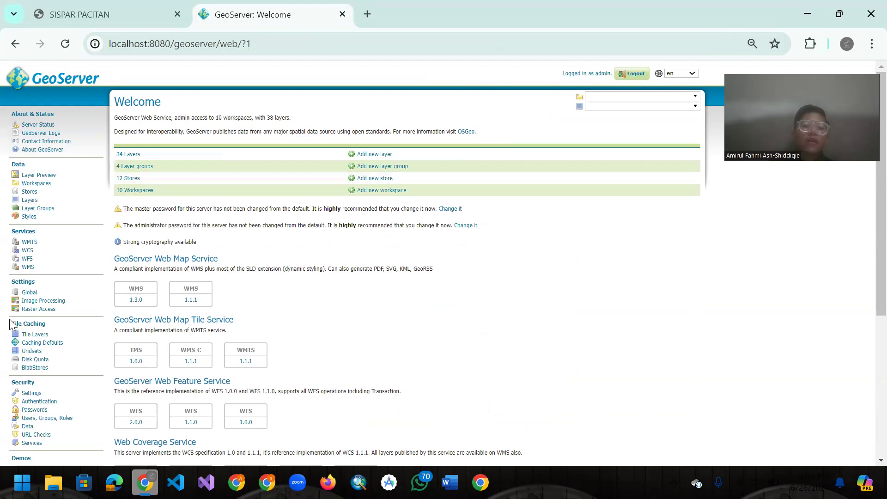
- Open the list of GeoServer workspaces and look through their names
scroll(34, 198, "up", 3)
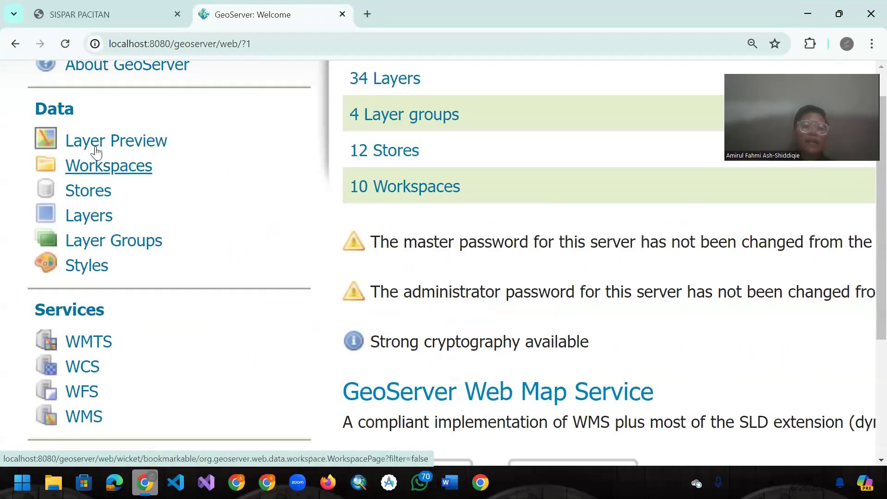
left_click(98, 177)
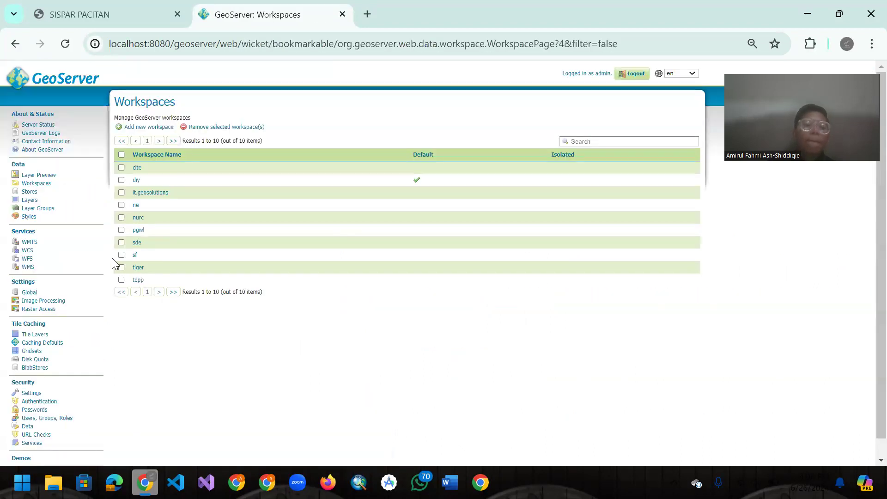
scroll(111, 258, "up", 2)
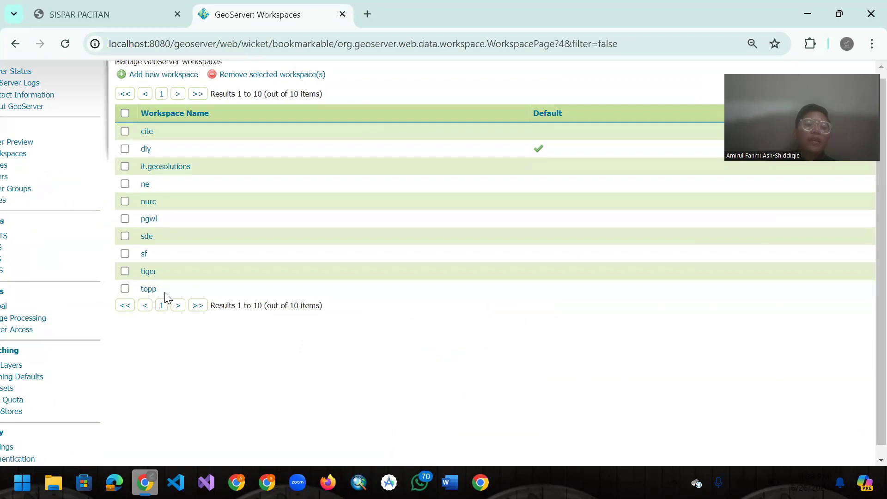
scroll(165, 240, "up", 2)
scroll(166, 240, "left", 2)
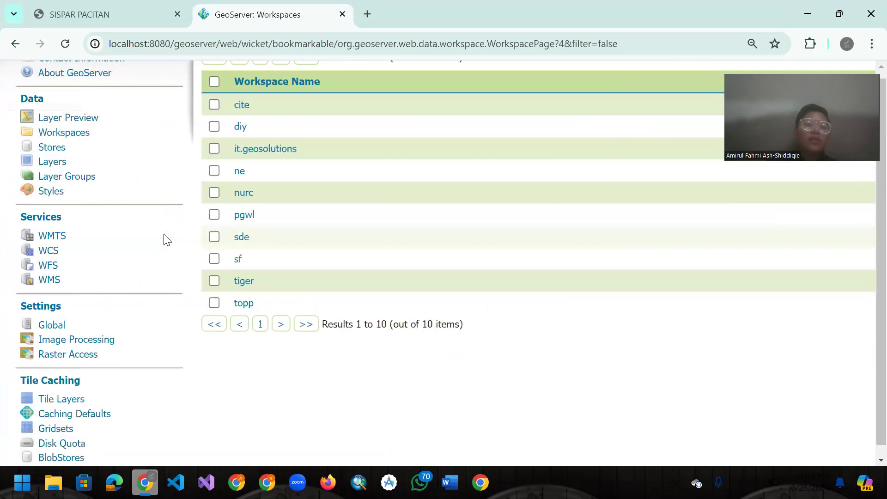
- Examine the basic info, services and settings of the pgwl workspace, and return to the workspace list
left_click(243, 221)
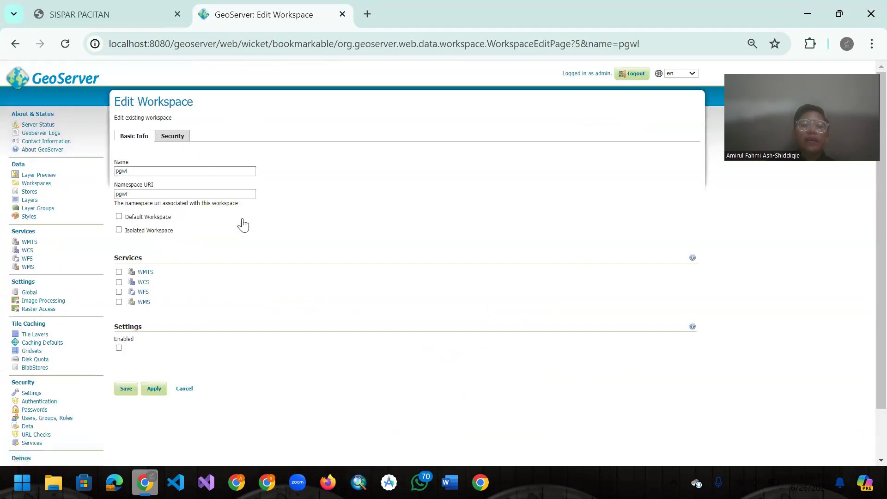
scroll(246, 293, "down", 2)
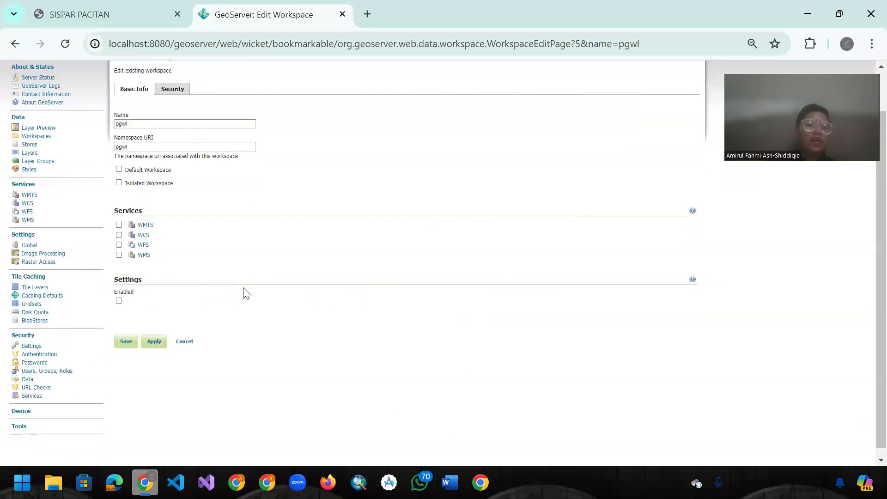
scroll(234, 282, "up", 2)
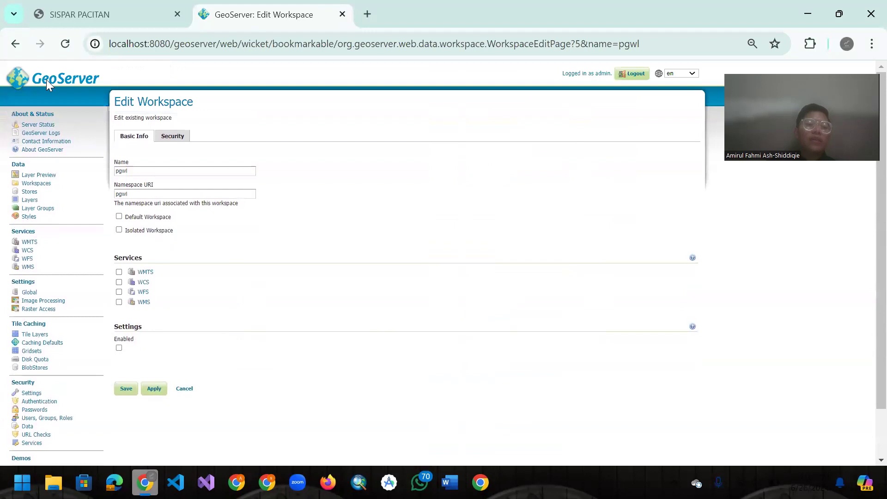
left_click(16, 46)
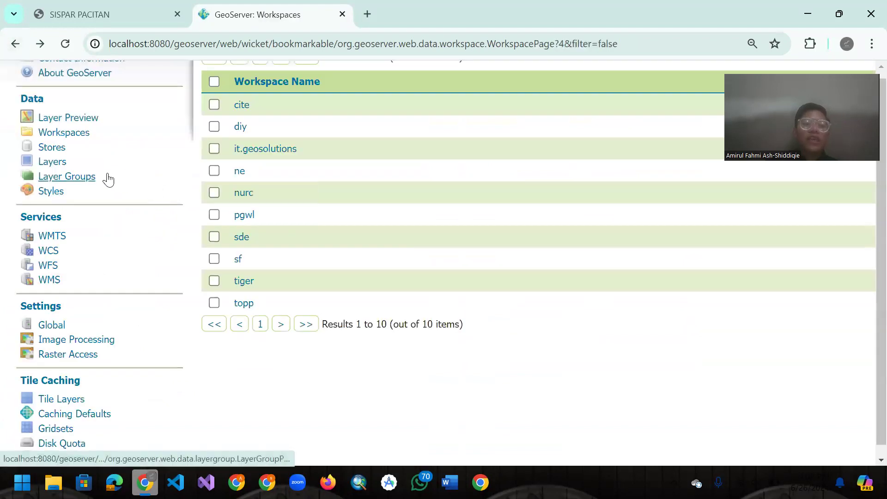
- Open the list of stores and bring up the form for a new PostGIS vector data source
left_click(56, 149)
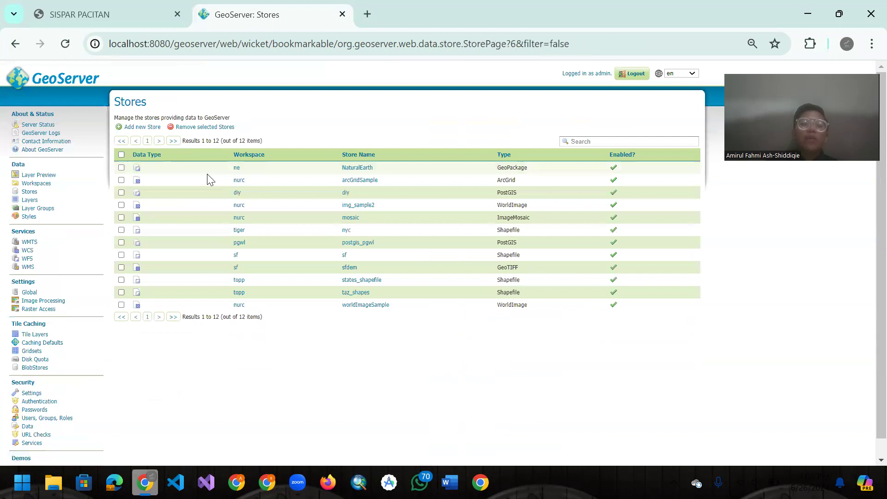
scroll(259, 223, "up", 3, "ctrl")
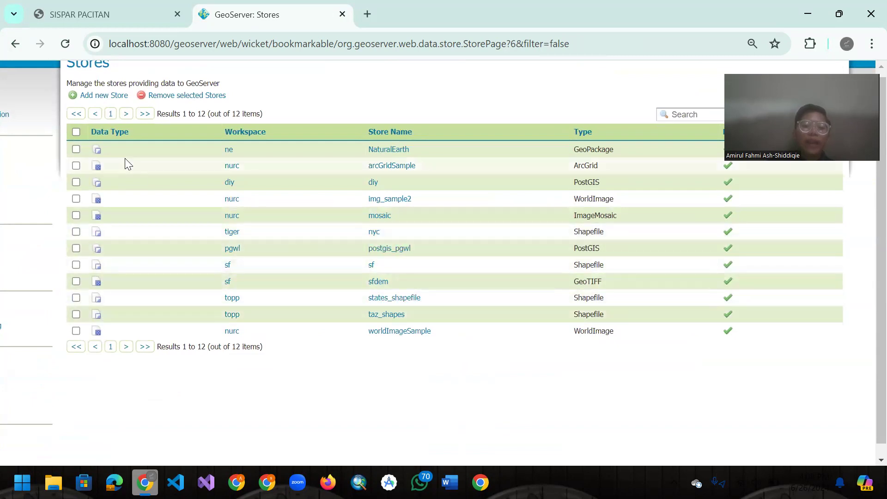
left_click(93, 97)
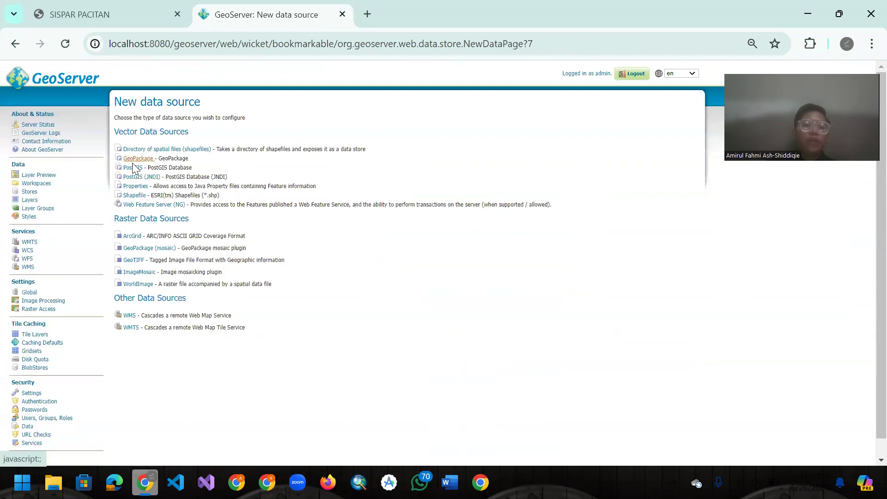
left_click(133, 168)
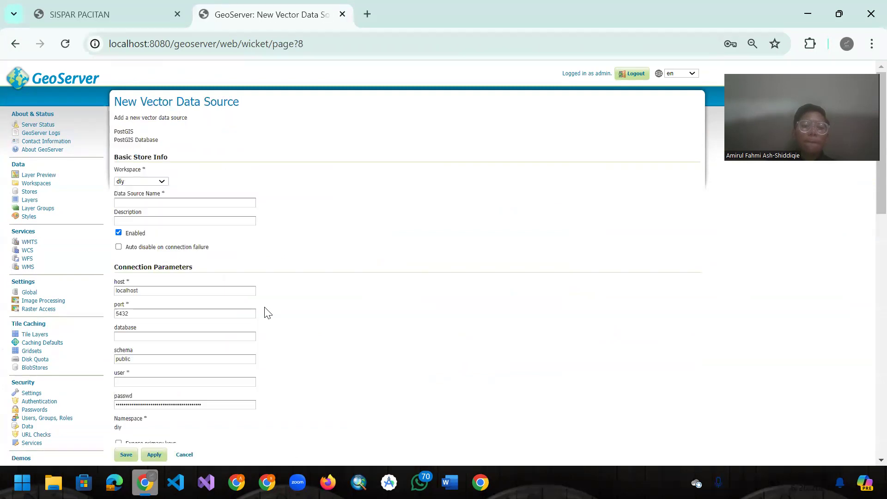
- Look through the store info and connection parameters required for a new PostGIS source, and return to the stores list without saving
scroll(259, 300, "down", 1)
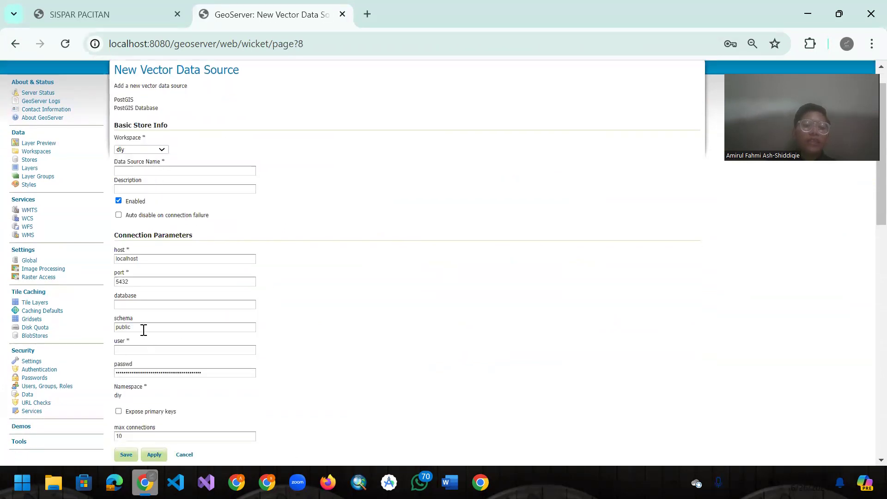
scroll(144, 330, "down", 2)
scroll(144, 331, "up", 4, "ctrl")
scroll(144, 331, "down", 3)
scroll(144, 331, "up", 2)
scroll(144, 331, "down", 4)
scroll(144, 331, "down", 6)
scroll(144, 330, "up", 14)
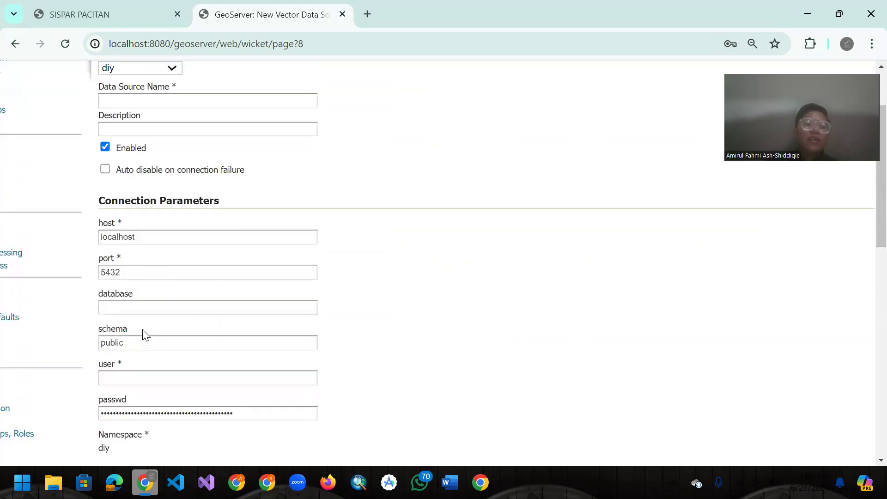
scroll(144, 333, "down", 4, "ctrl")
left_click(15, 44)
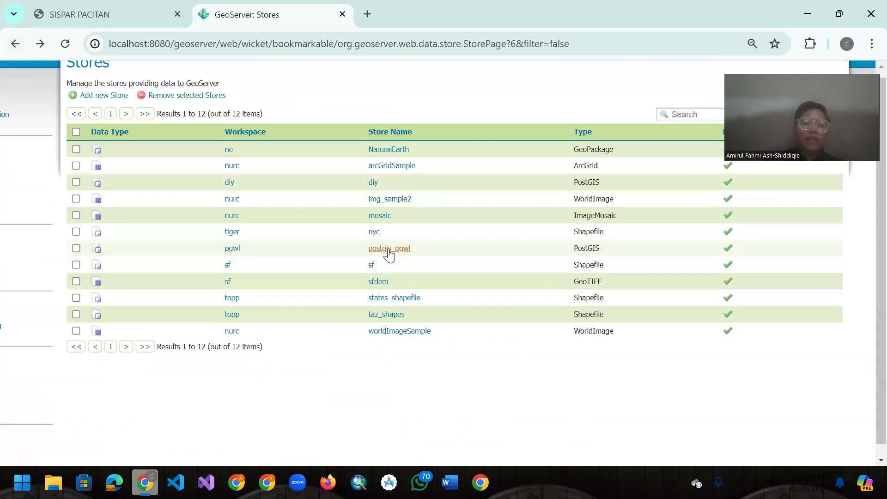
- Open the existing postgis_pgwl store and examine its basic info and database connection parameters
left_click(389, 250)
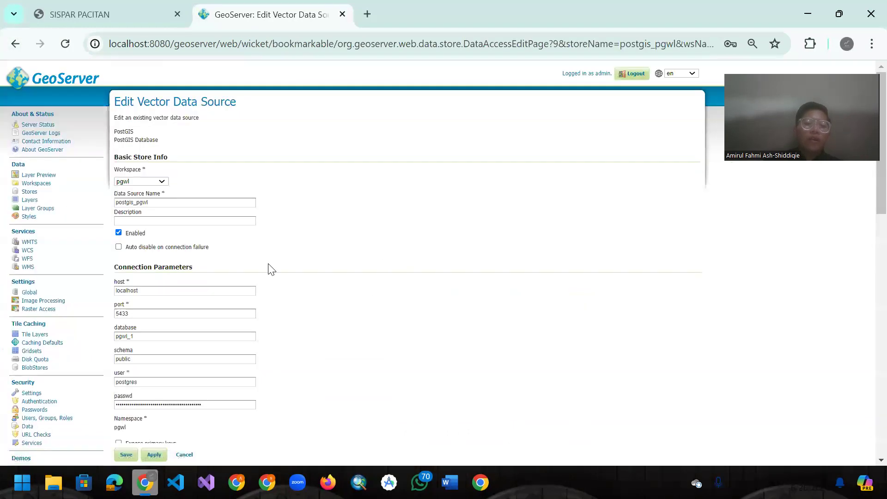
scroll(271, 269, "up", 2)
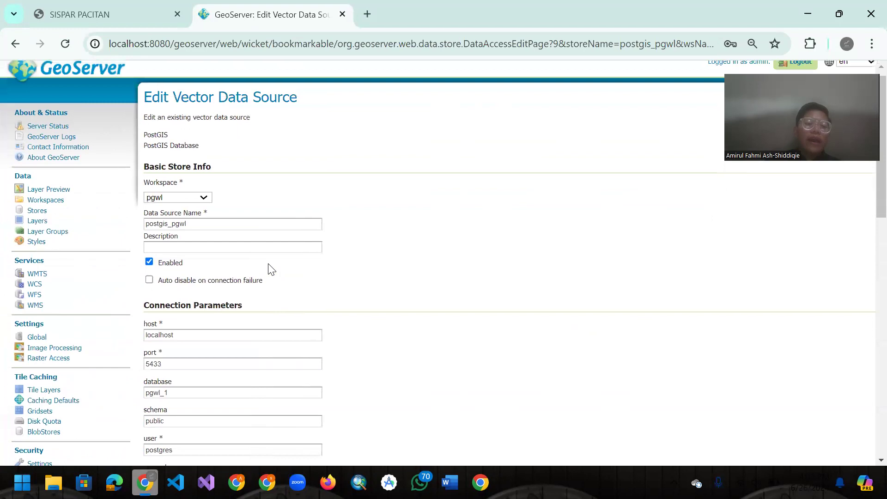
scroll(271, 269, "up", 2)
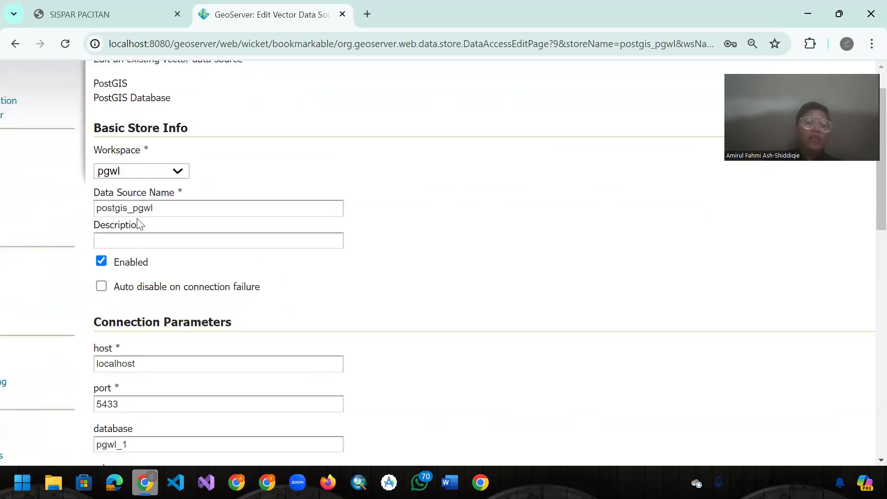
scroll(159, 207, "down", 1)
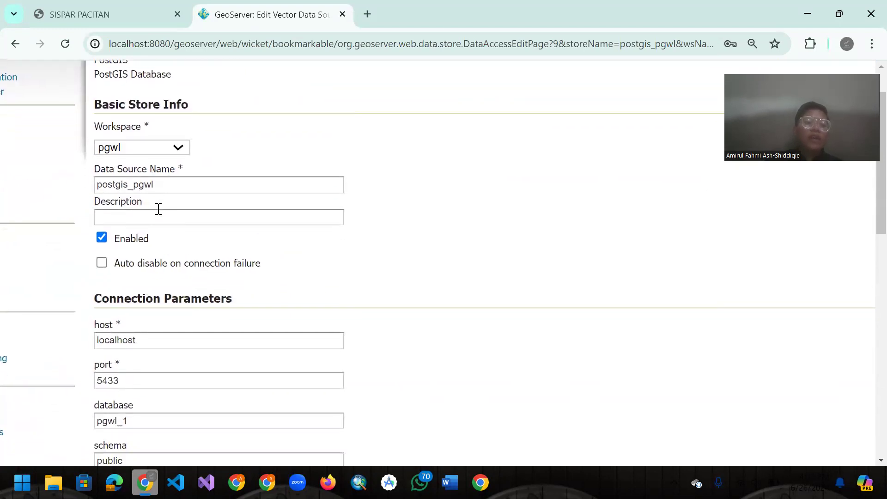
scroll(182, 274, "down", 3)
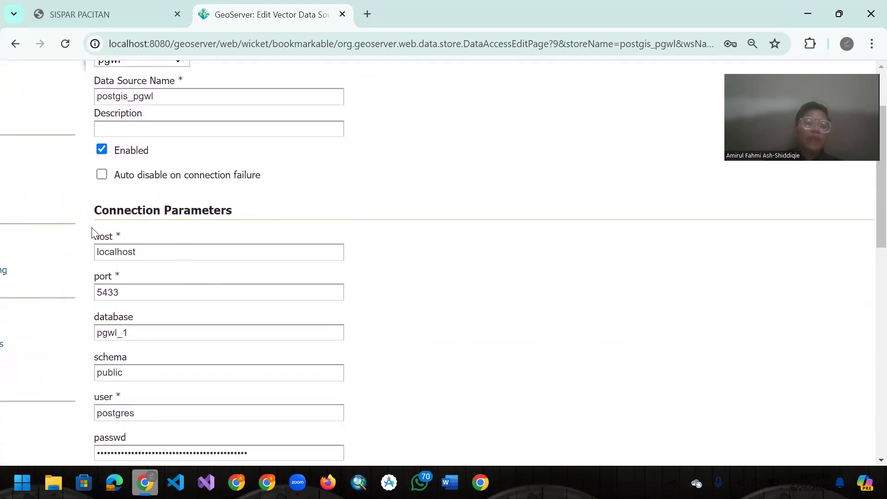
scroll(212, 333, "down", 2)
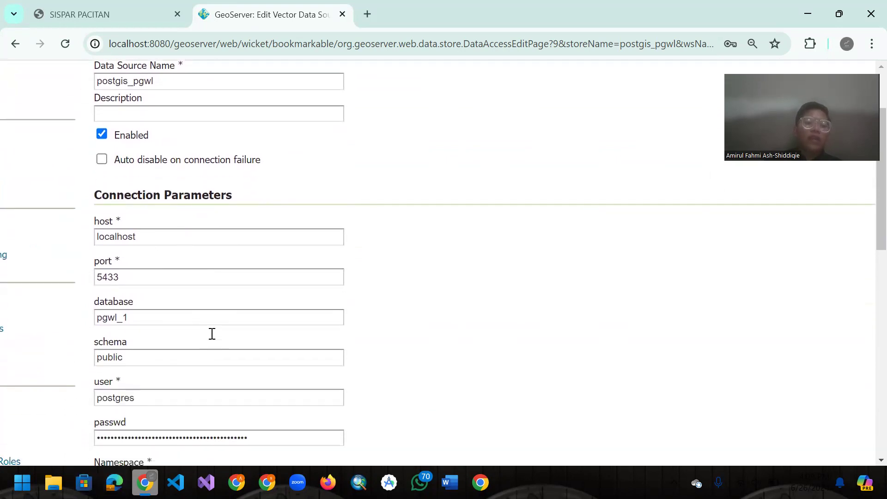
scroll(435, 352, "down", 1)
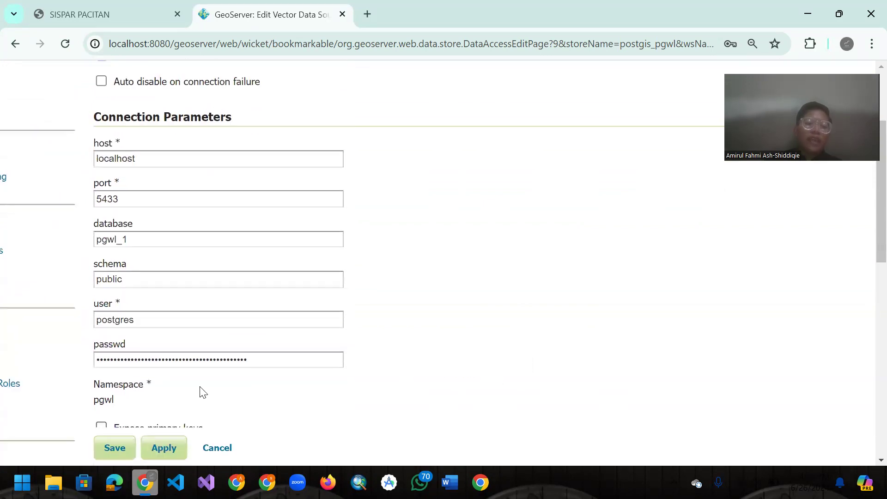
- Switch to the pgwl project in Visual Studio Code and open the .env file to examine its database connection settings
mouse_move(175, 482)
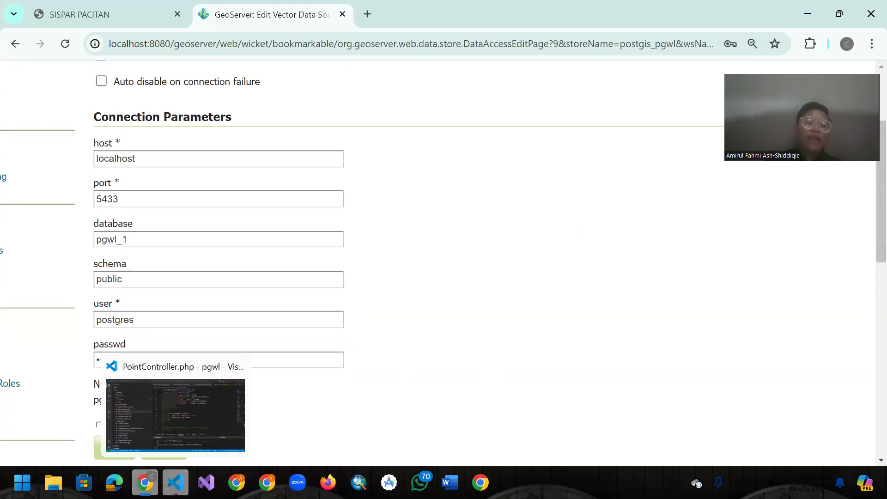
left_click(176, 416)
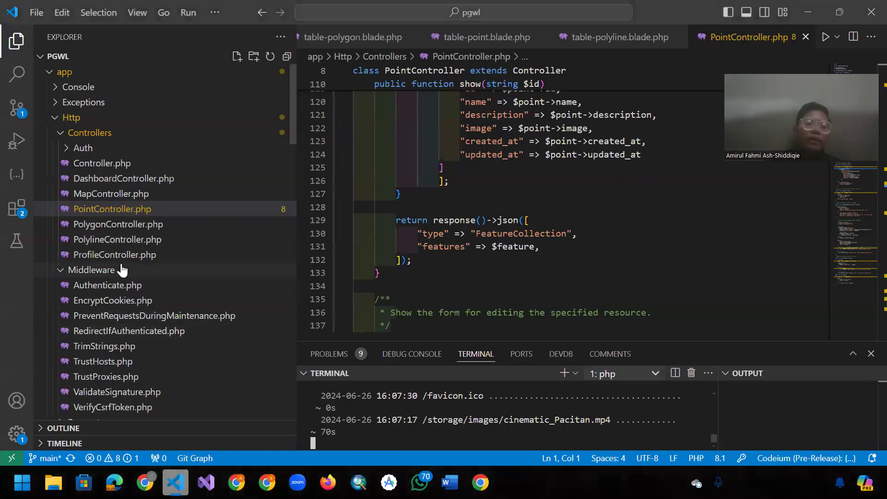
scroll(122, 270, "down", 5)
scroll(123, 271, "down", 15)
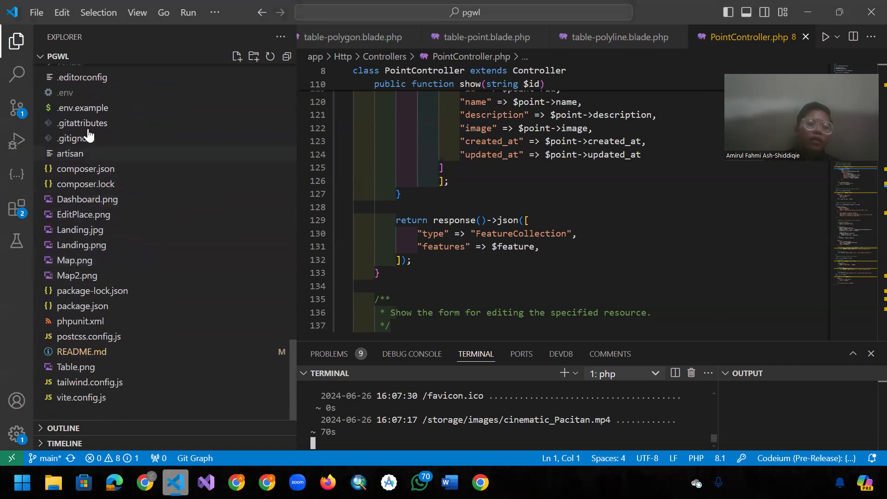
scroll(87, 113, "up", 1)
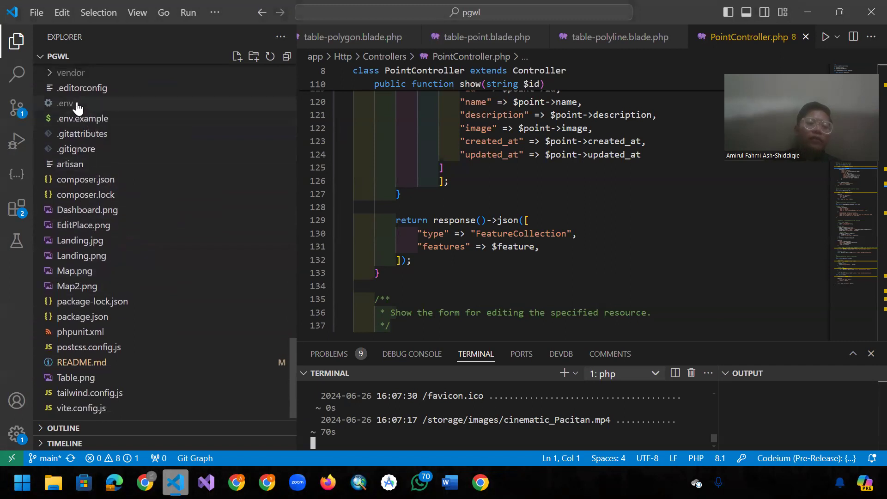
left_click_drag(77, 107, 536, 68)
left_click_drag(689, 61, 688, 33)
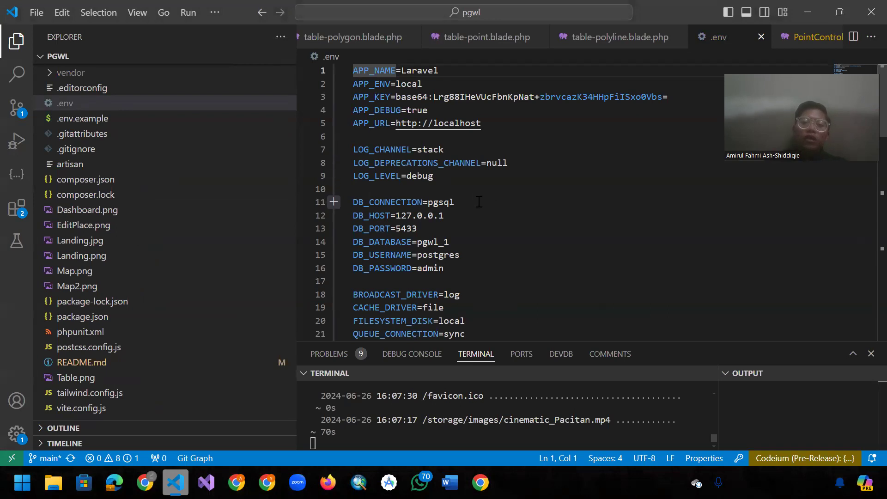
scroll(479, 202, "down", 5)
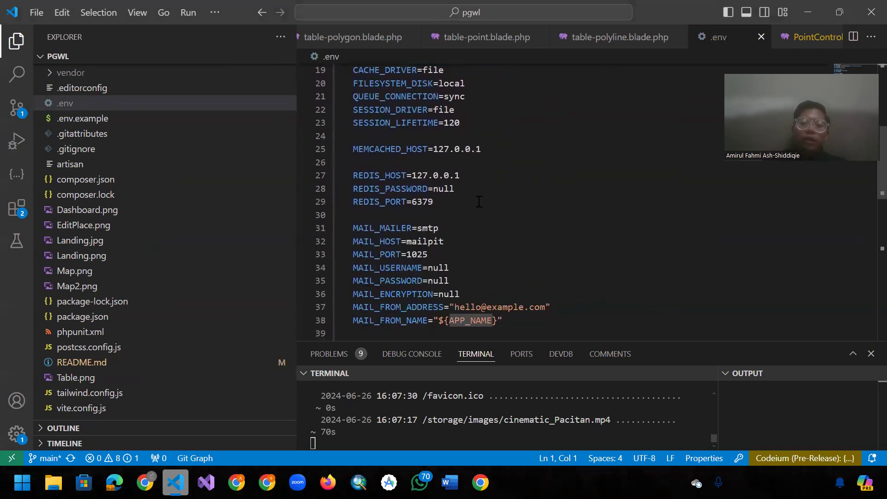
- Look through the remaining settings in the .env file and return to its database connection block
scroll(480, 202, "down", 6)
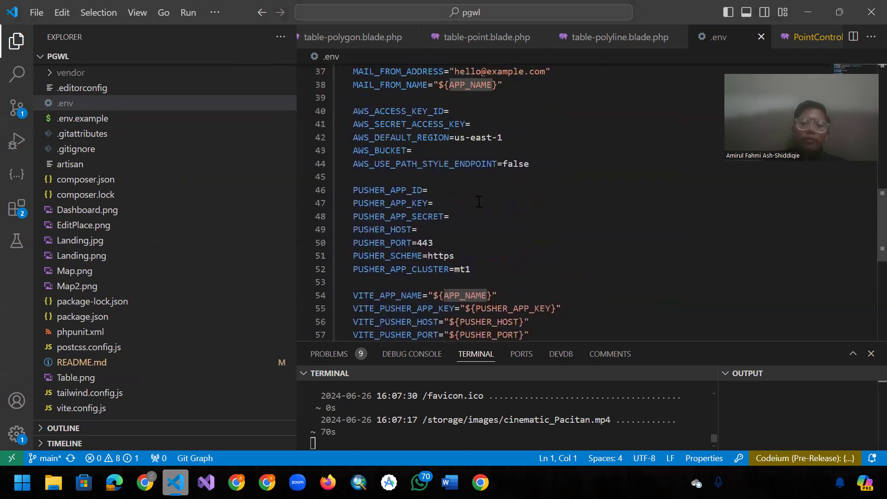
scroll(479, 202, "up", 10)
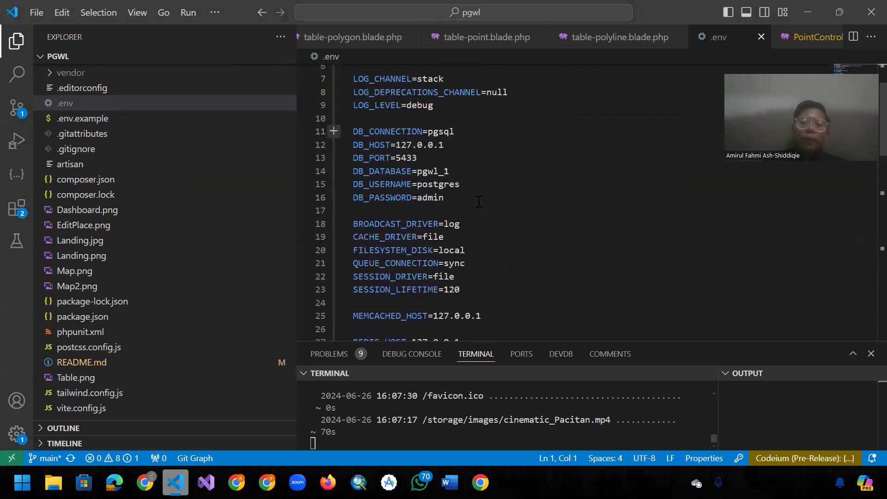
scroll(479, 202, "up", 1)
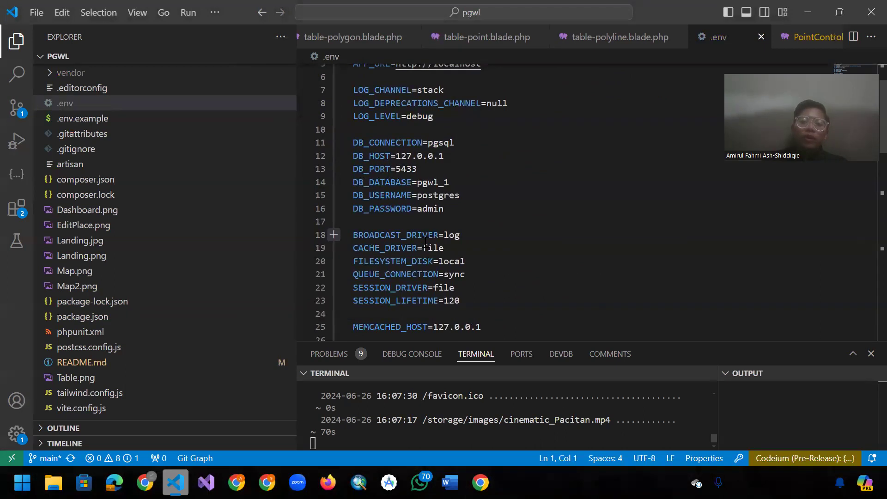
- Switch to GeoServer in Chrome and compare the postgis_pgwl store's connection parameters with the database settings in the project's .env file
left_click(145, 482)
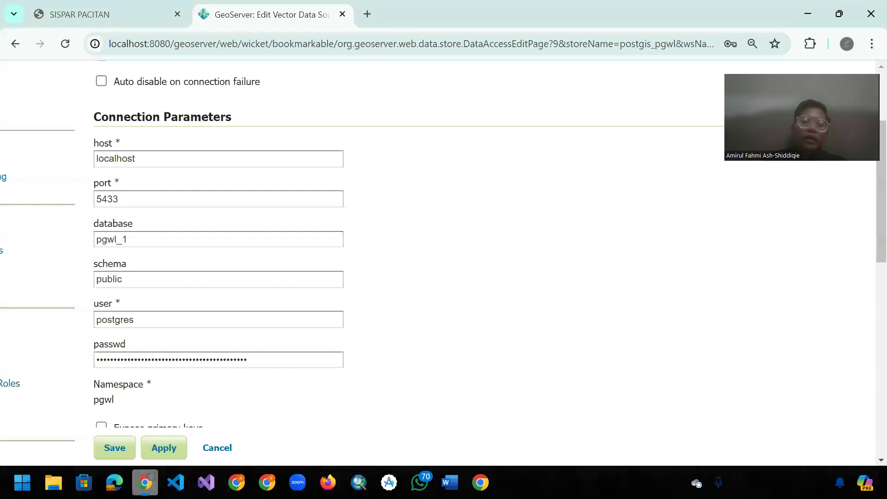
key("ctrl+plus")
key("ctrl+plus")
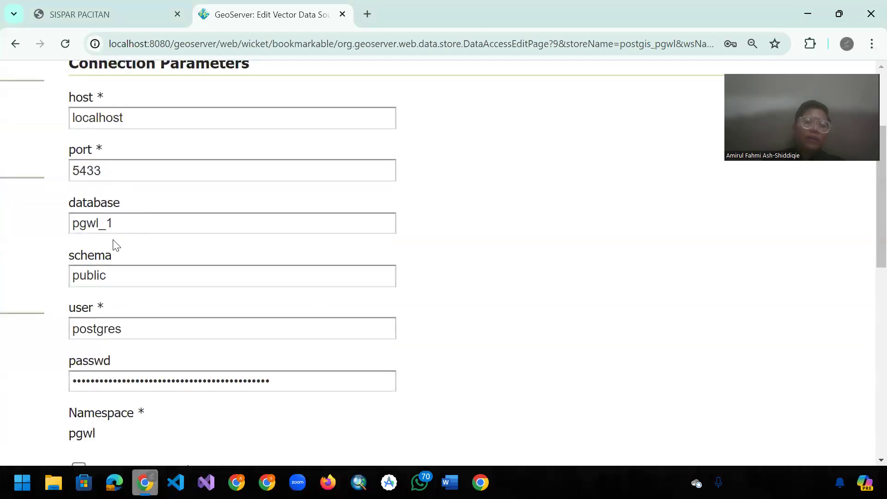
scroll(104, 241, "down", 1)
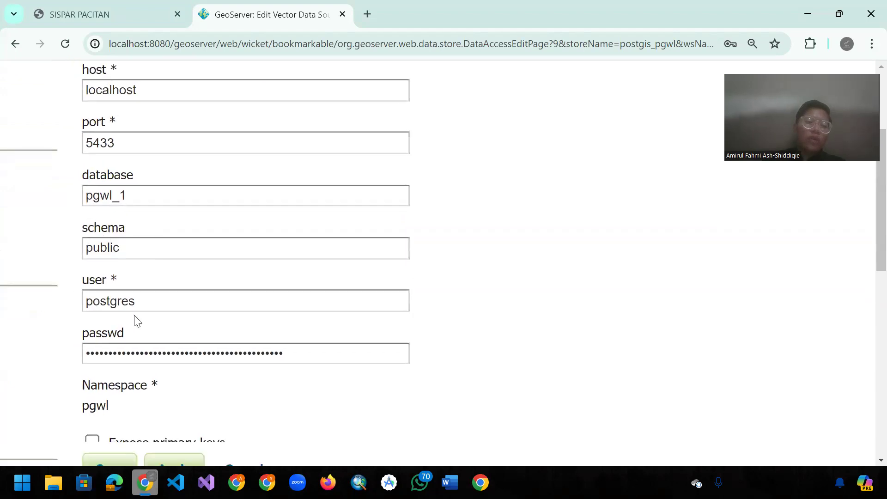
scroll(145, 307, "down", 1)
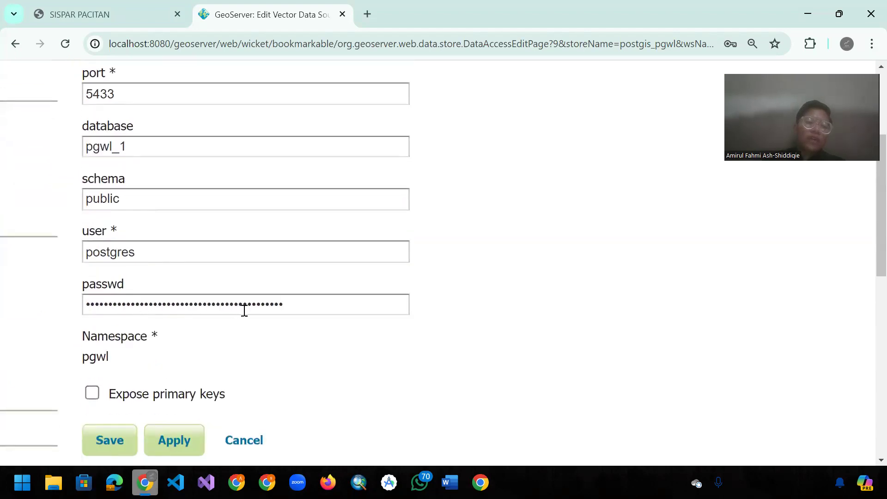
scroll(71, 343, "down", 1)
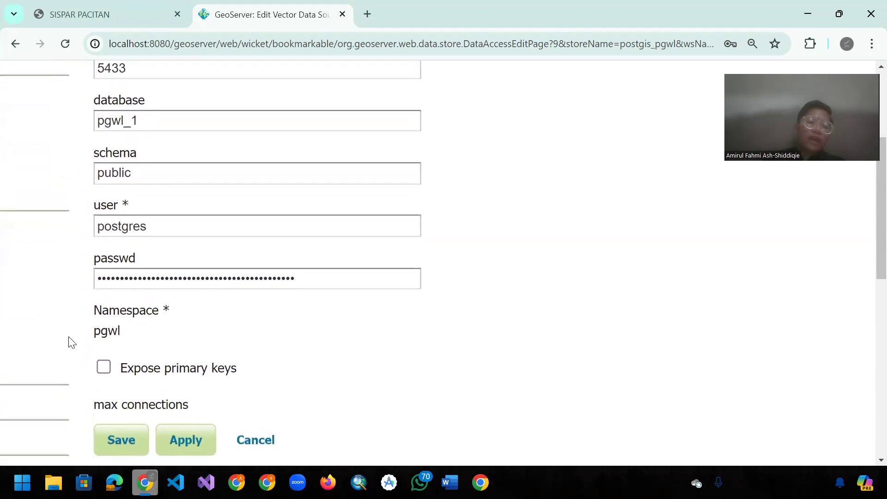
scroll(188, 342, "down", 2)
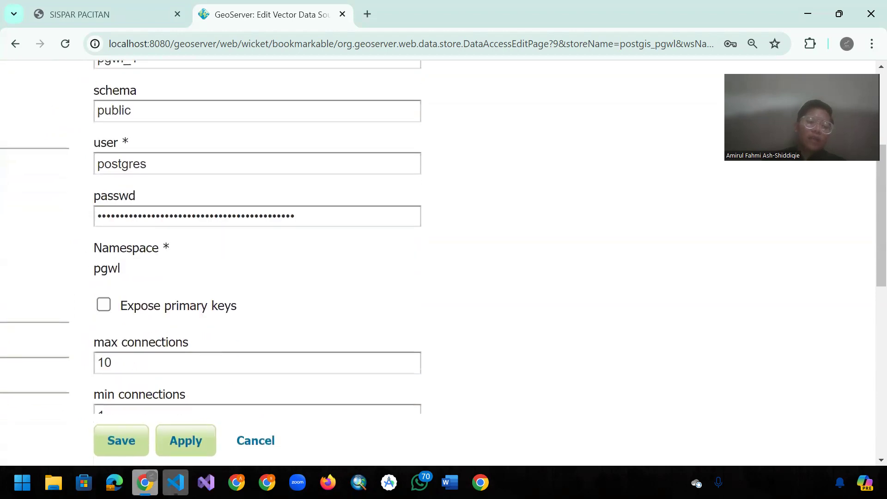
left_click(176, 482)
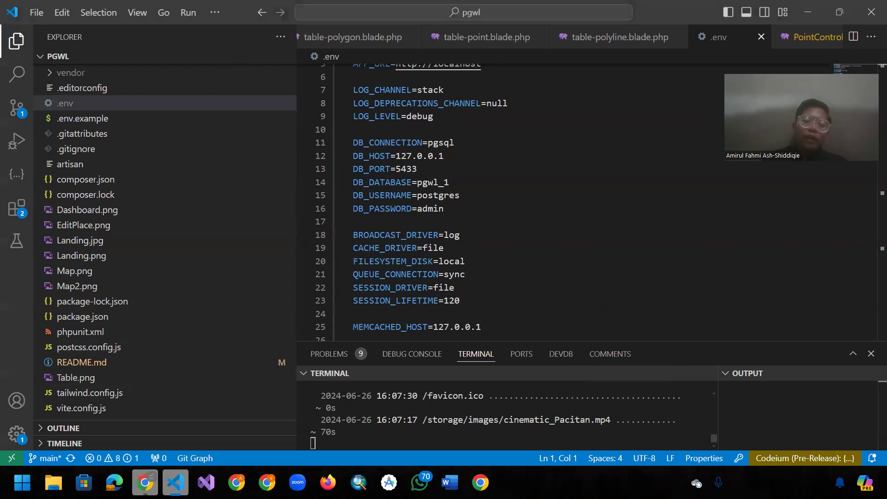
key("alt+Tab")
scroll(480, 315, "up", 3)
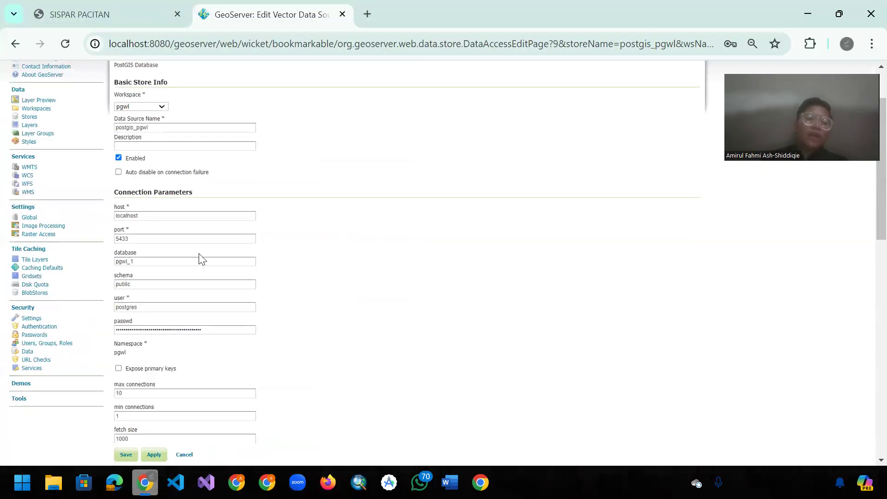
- Open the list of published layers and go to its second page to examine the layers from the postgis_pgwl store
left_click(30, 127)
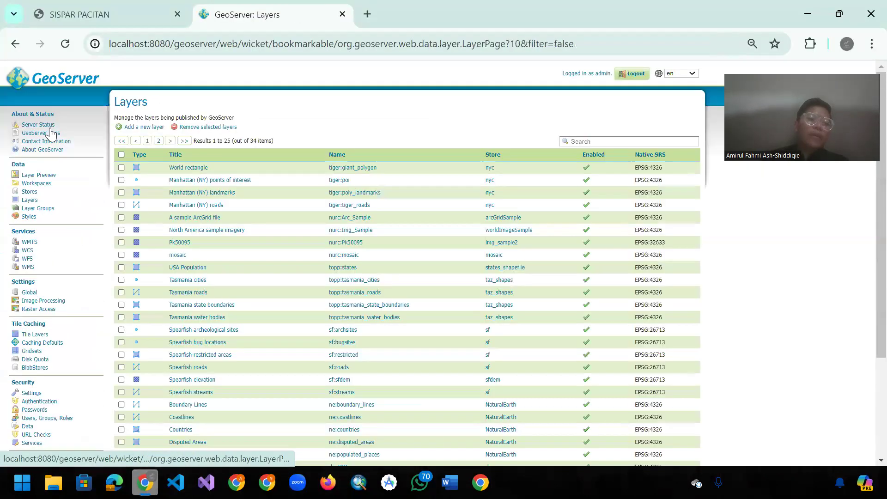
scroll(279, 178, "down", 1)
scroll(279, 178, "down", 1)
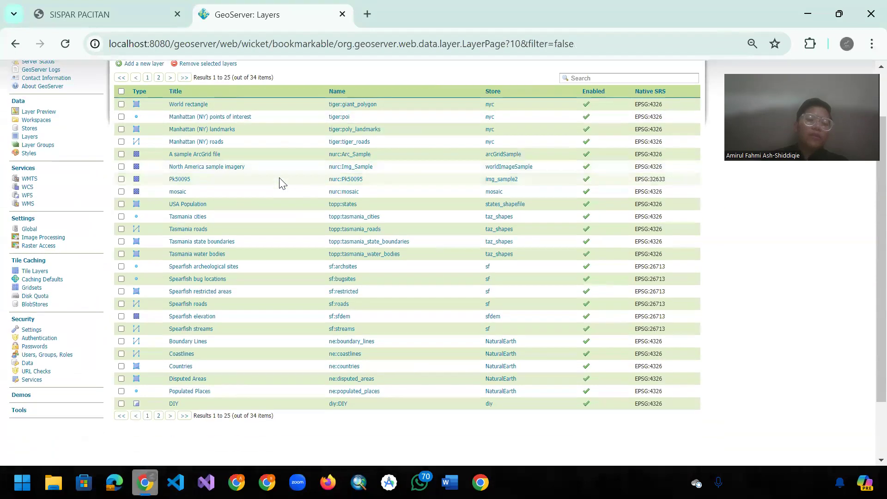
scroll(279, 177, "up", 3, "ctrl")
scroll(281, 183, "down", 3, "ctrl")
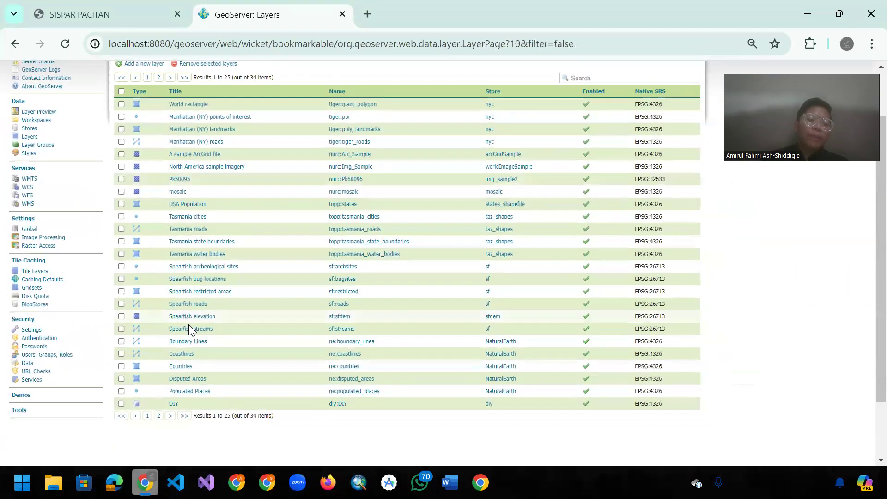
scroll(174, 376, "up", 3, "ctrl")
key("Return")
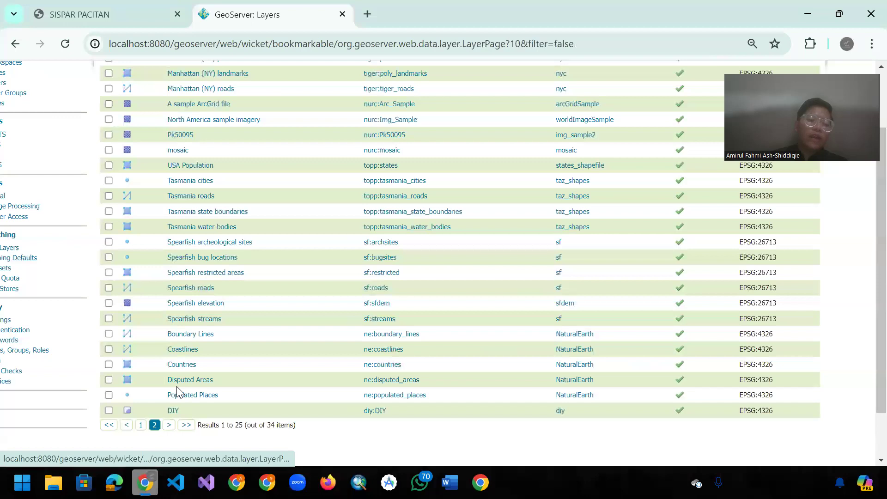
scroll(234, 237, "up", 3)
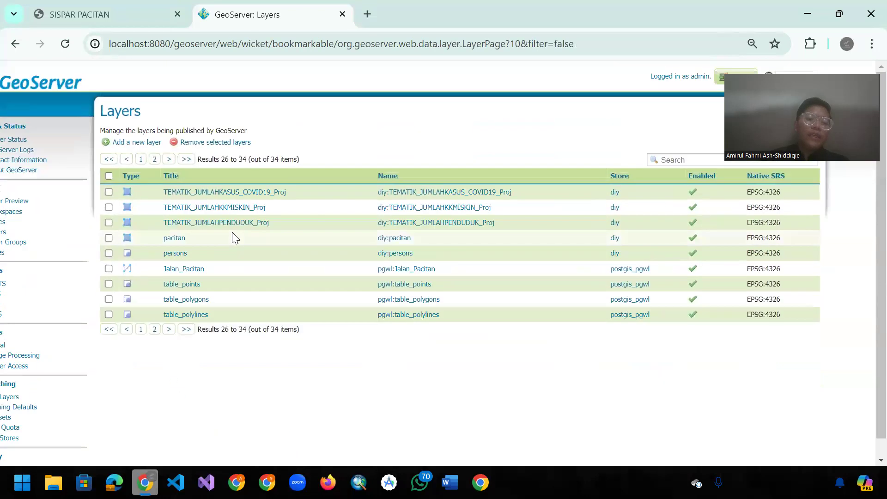
scroll(221, 283, "up", 2, "ctrl")
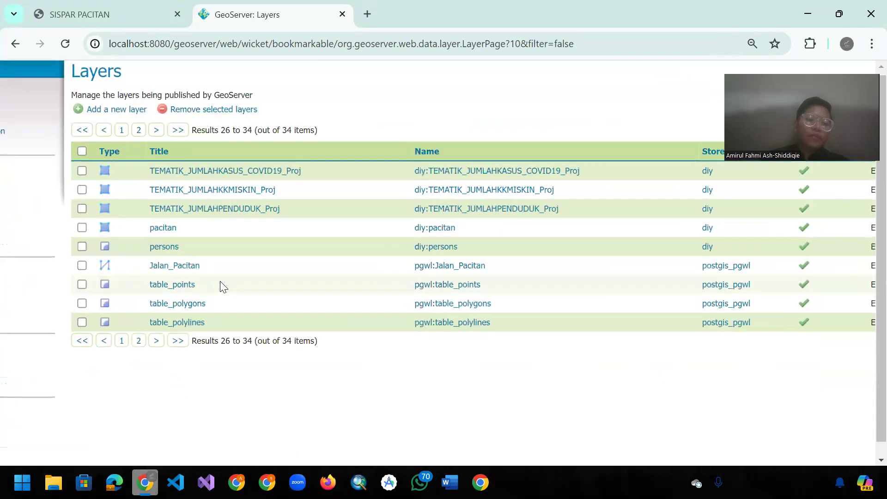
- Start adding a new layer from pgwl:postgis_pgwl and examine which of the store's tables are published or available to publish
left_click(107, 111)
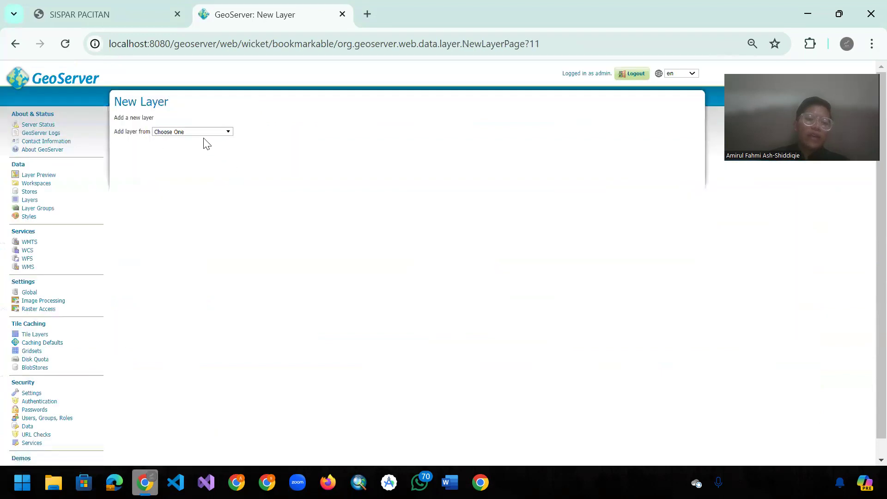
left_click(199, 133)
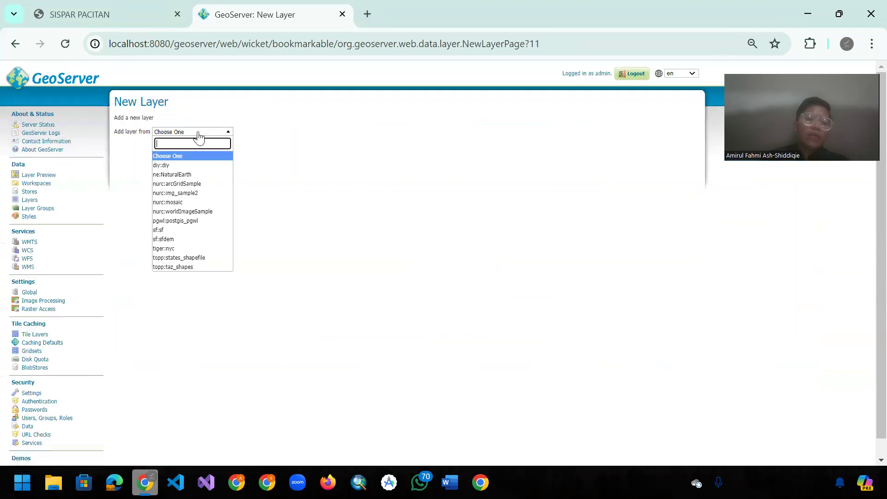
left_click(183, 221)
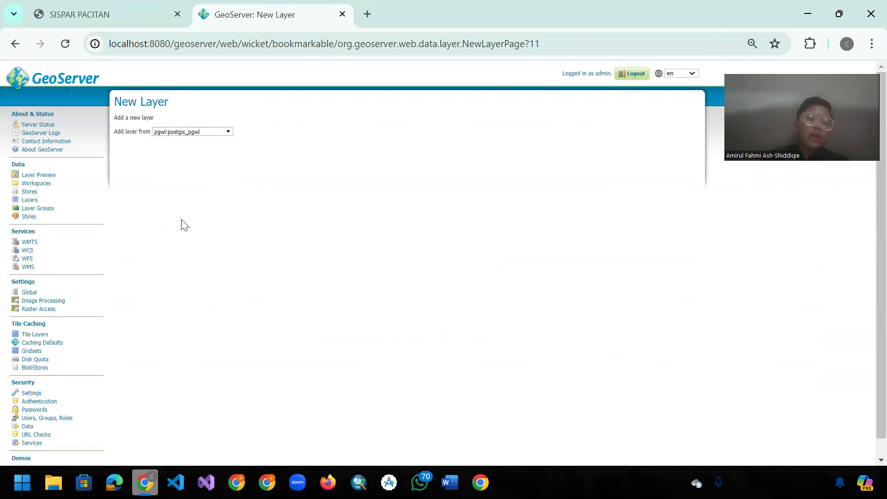
scroll(262, 214, "up", 2, "ctrl")
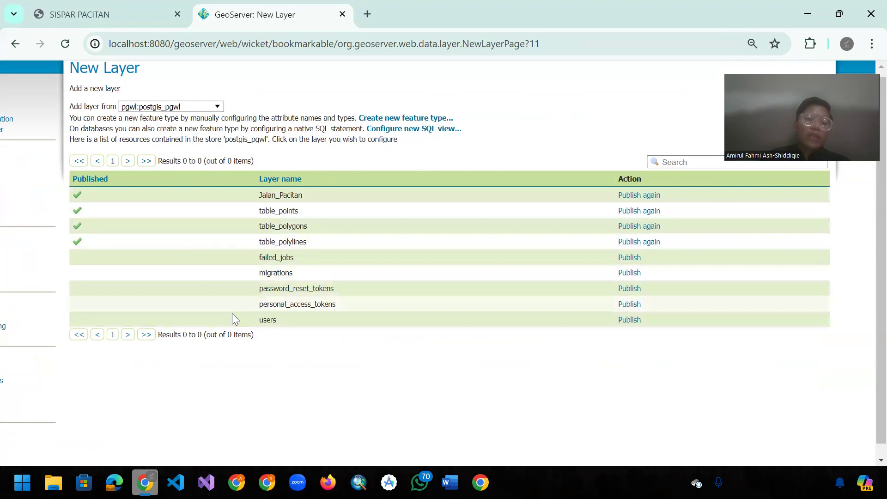
key("ctrl+minus")
key("ctrl+minus")
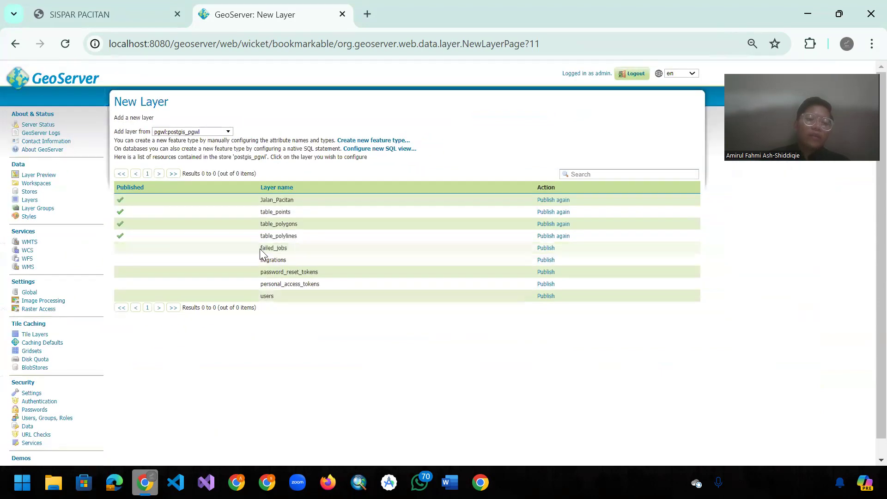
scroll(261, 251, "up", 3)
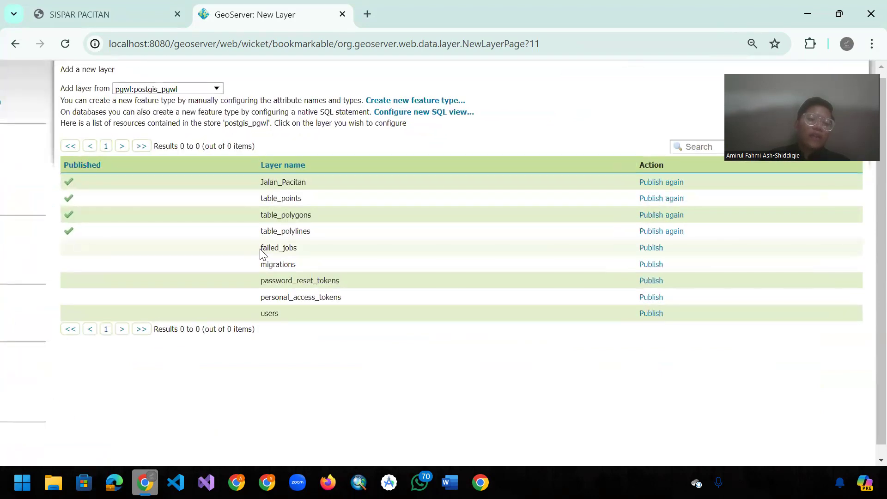
scroll(262, 254, "down", 2)
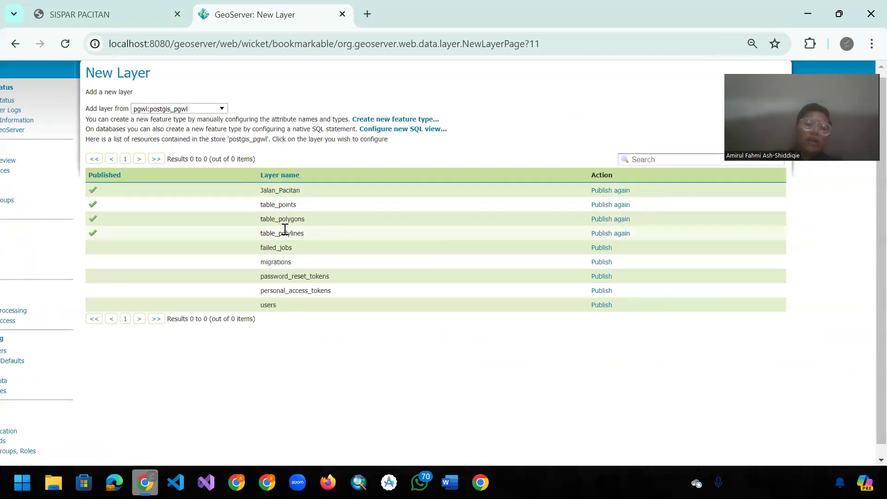
scroll(285, 230, "down", 1)
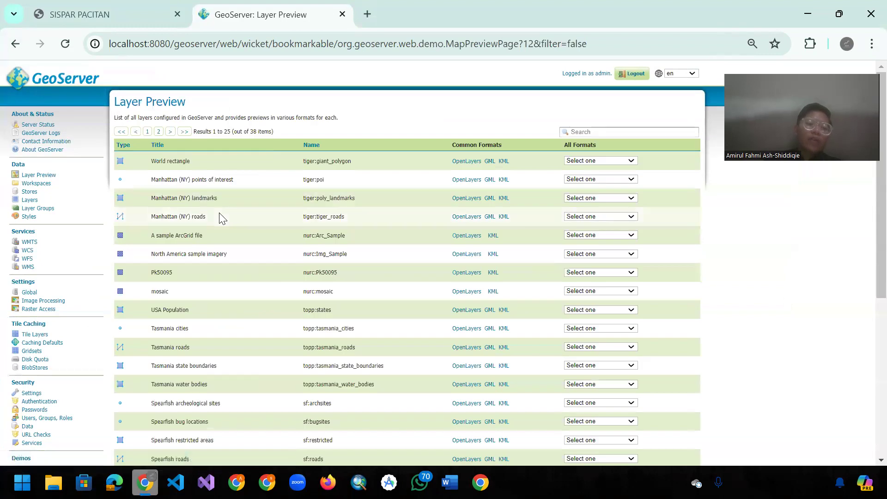
- Go to the second page of the layer preview list and look over the pgwl layers and their preview formats
scroll(219, 213, "down", 6)
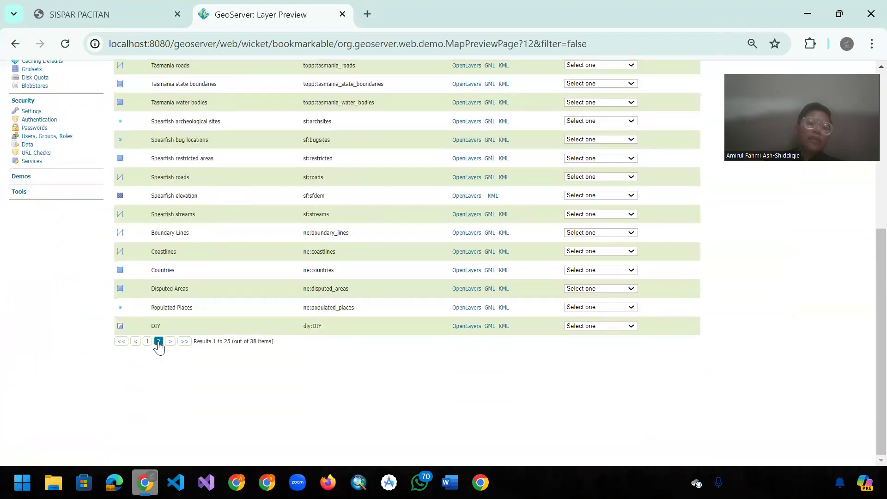
left_click(158, 344)
scroll(316, 139, "up", 2)
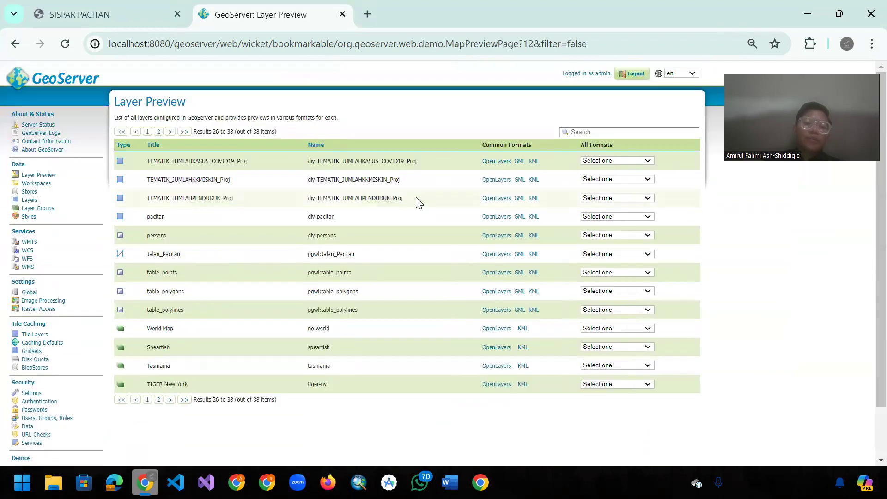
scroll(416, 196, "up", 3)
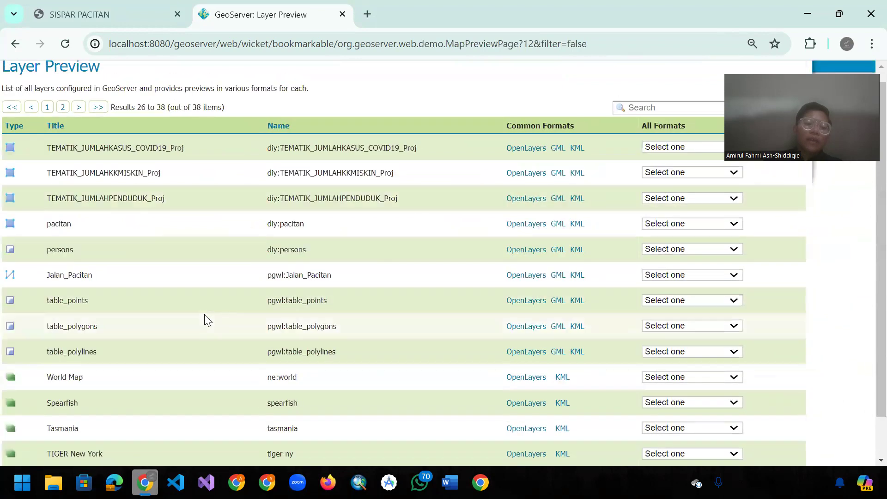
scroll(204, 319, "down", 2)
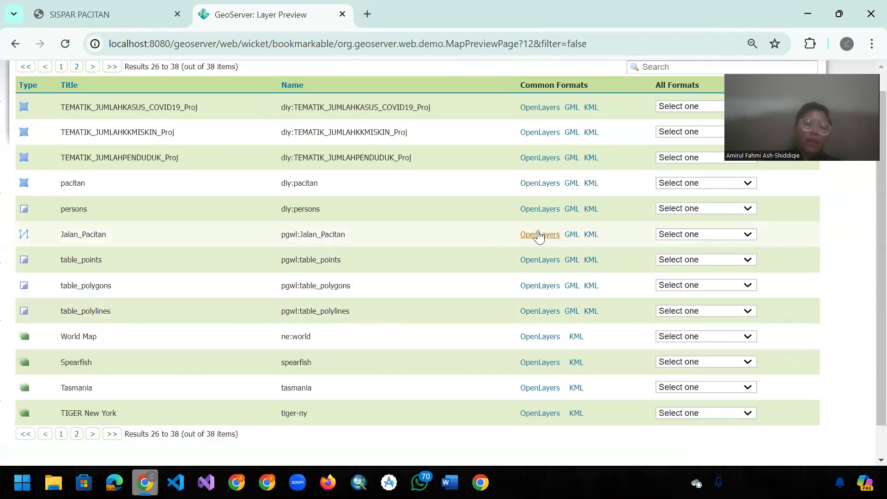
- Open the OpenLayers preview of pgwl:table_points, query the map for feature info and zoom around it
left_click(546, 262)
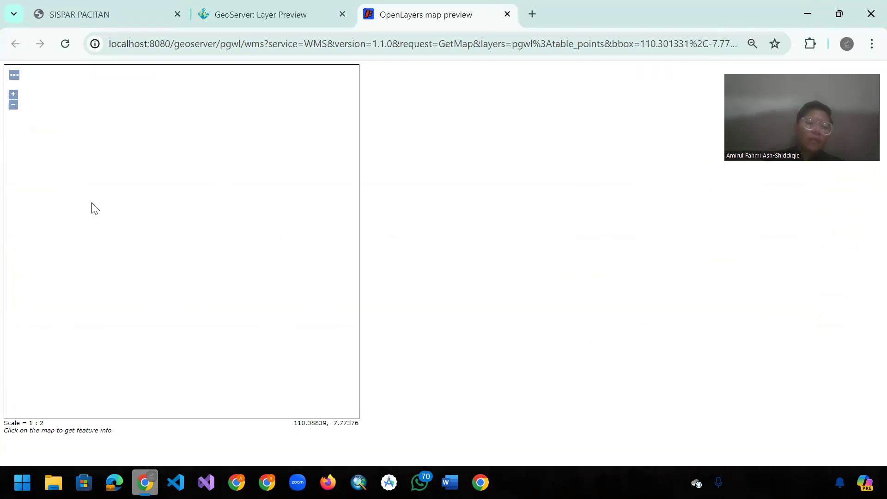
left_click(133, 268)
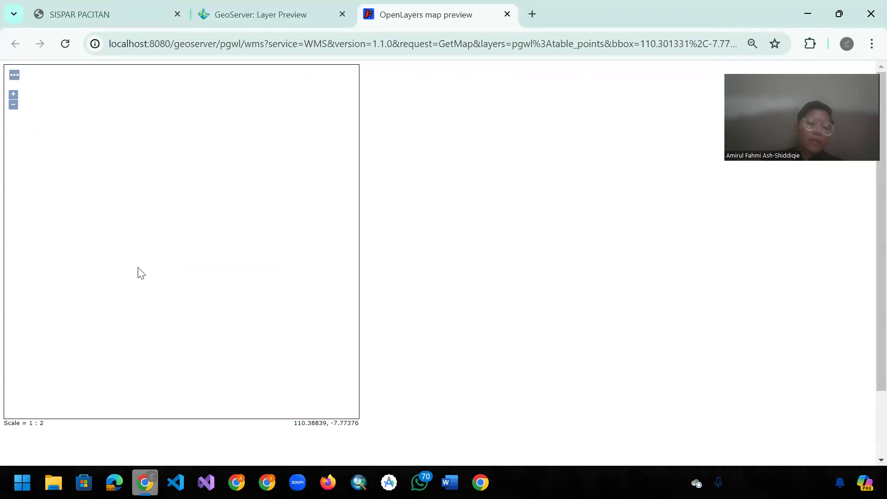
scroll(171, 402, "down", 2)
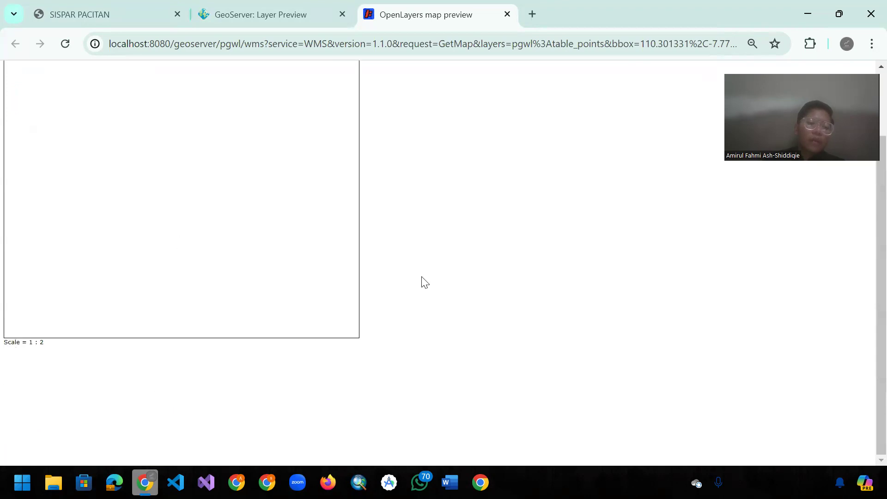
scroll(249, 310, "up", 2)
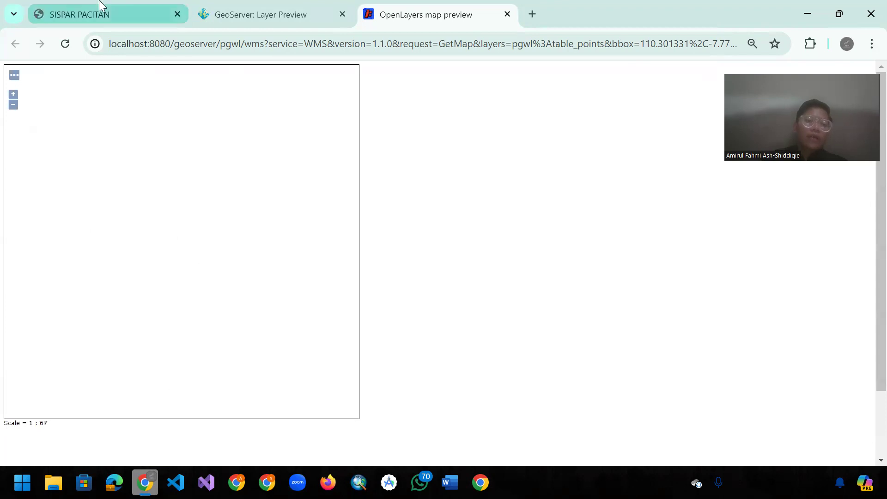
- Switch to the SISPAR PACITAN web map and log in with the saved admin account
left_click(92, 14)
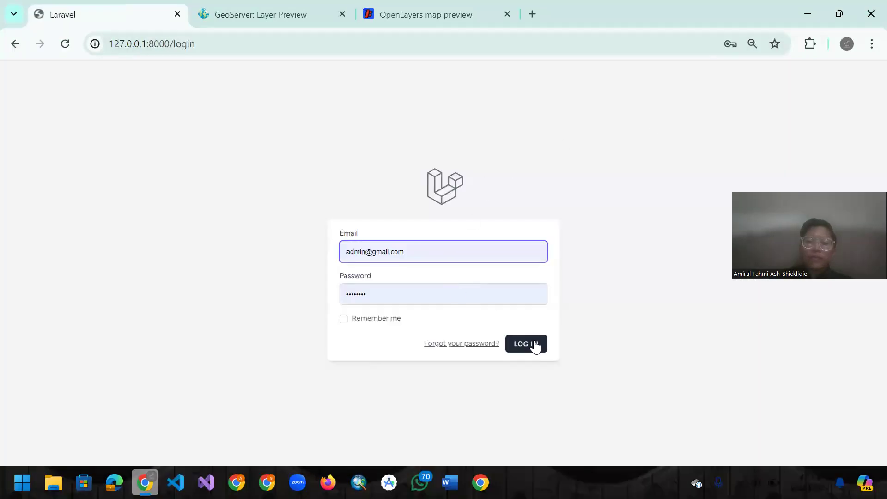
left_click(529, 344)
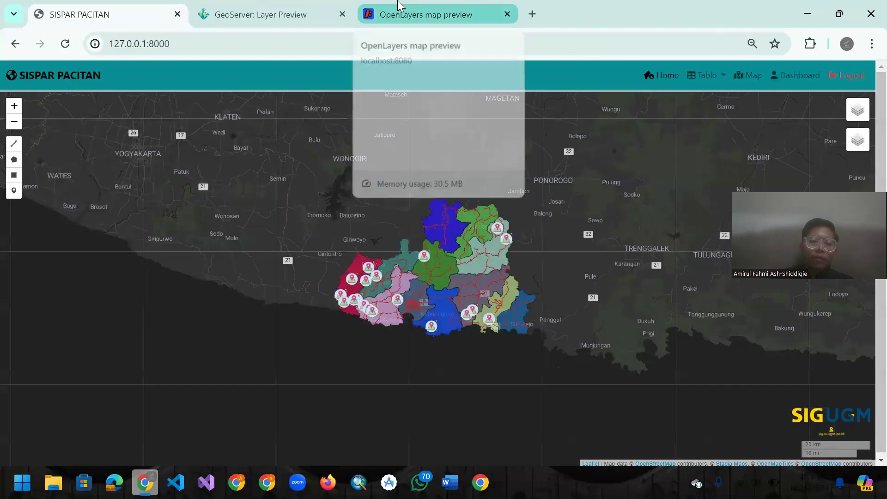
- Return to the layer preview list, reopen the OpenLayers preview of pgwl:table_points and zoom around the map
left_click(399, 6)
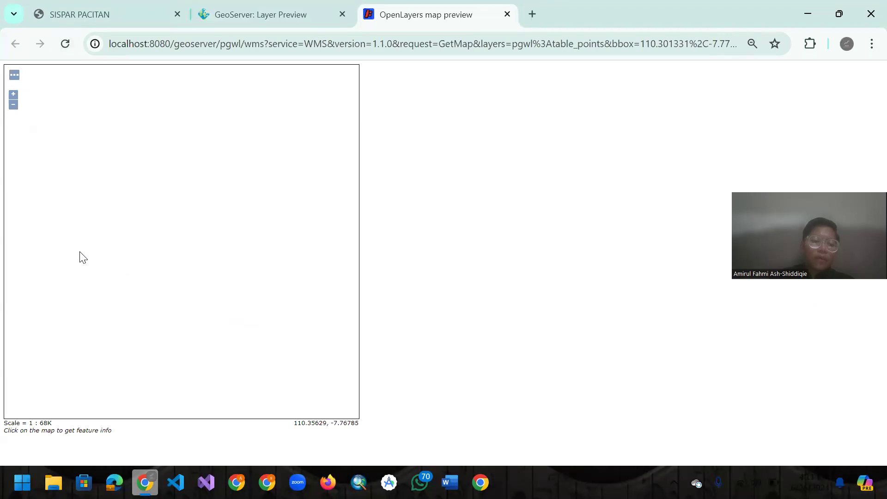
scroll(118, 401, "down", 1)
left_click(241, 18)
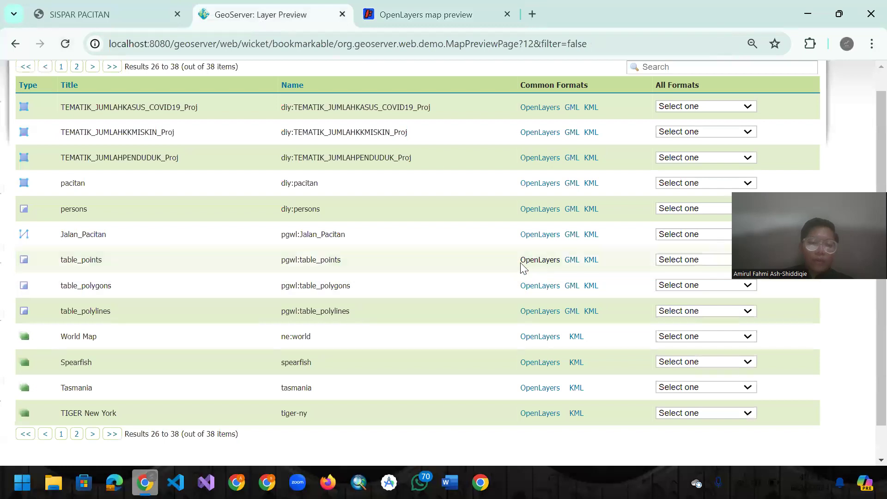
left_click(540, 260)
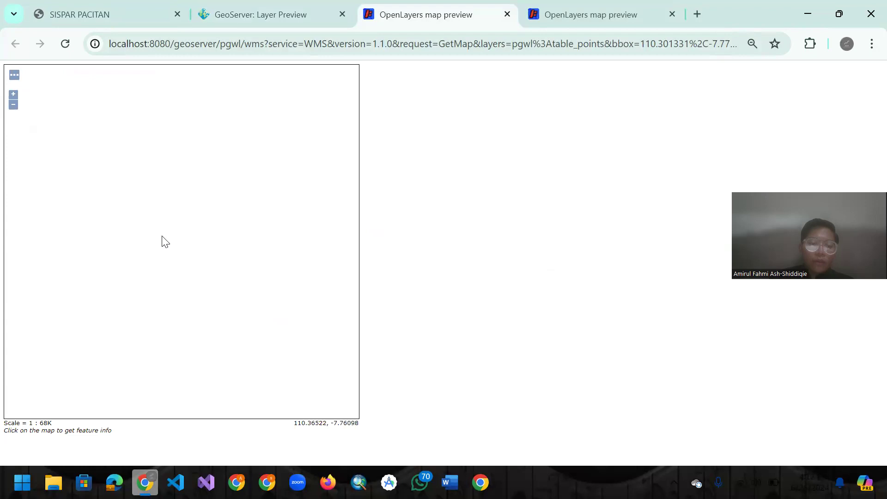
scroll(133, 257, "up", 2)
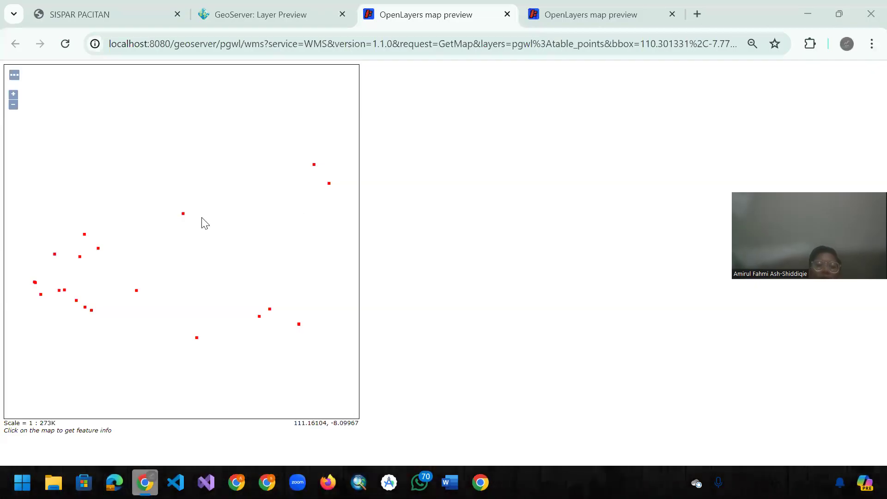
- Query the feature info of the isolated point near the middle of the table_points map and examine its attribute table
left_click(183, 213)
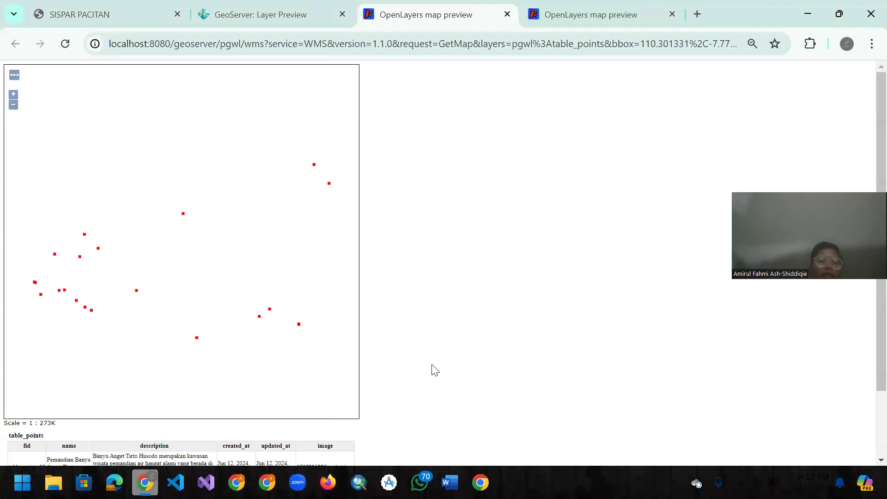
scroll(432, 368, "down", 1)
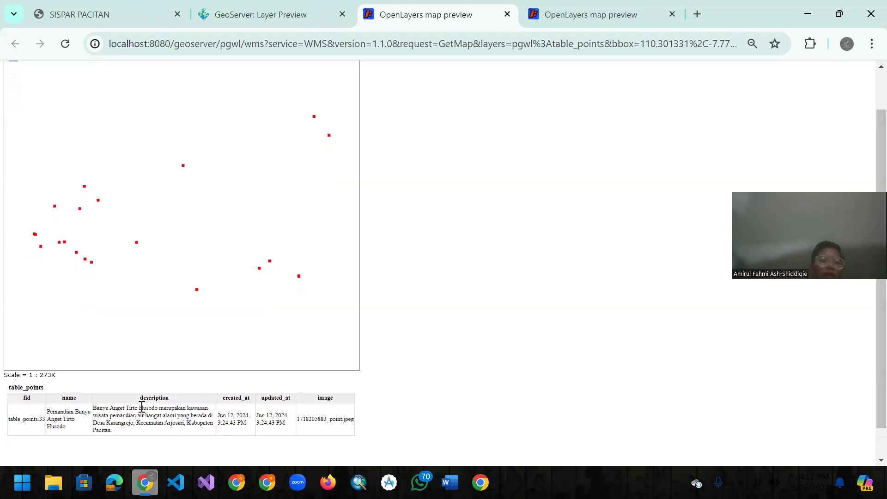
scroll(141, 407, "up", 3)
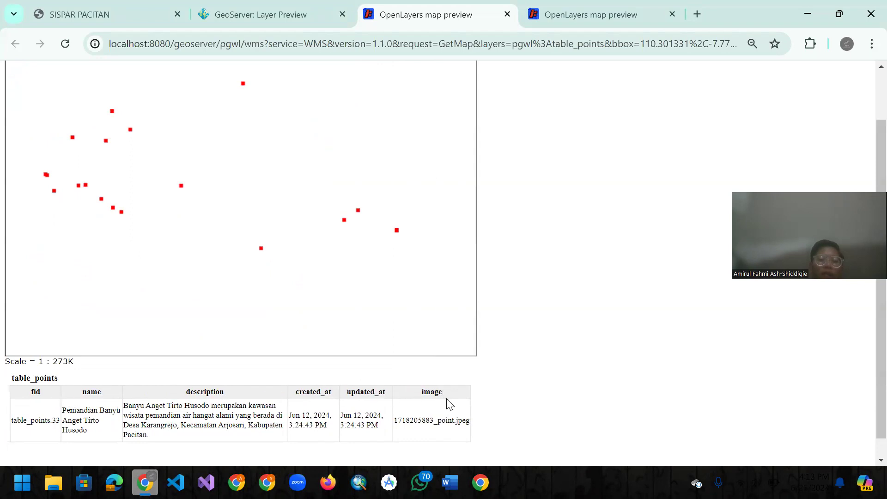
scroll(448, 404, "up", 4)
scroll(448, 404, "right", 1)
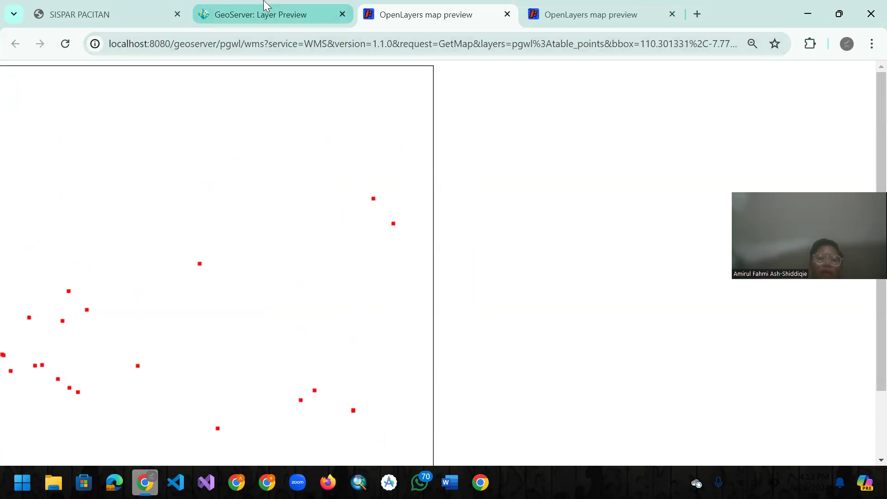
- Open the OpenLayers preview of pgwl:table_polygons and query the feature info of the existing polygon
left_click(261, 14)
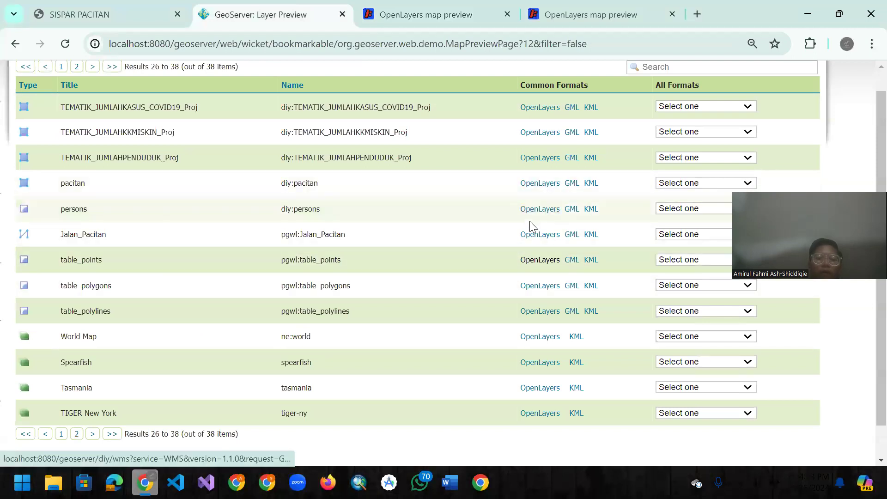
left_click(531, 287)
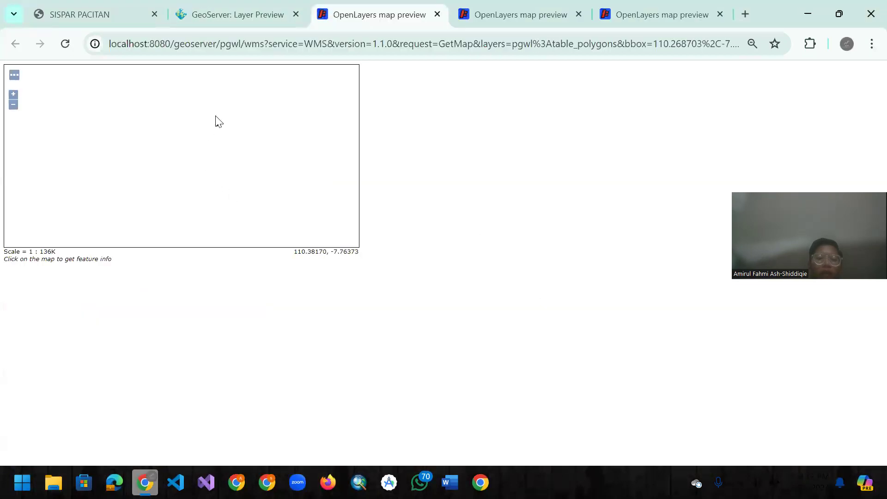
scroll(219, 121, "up", 2)
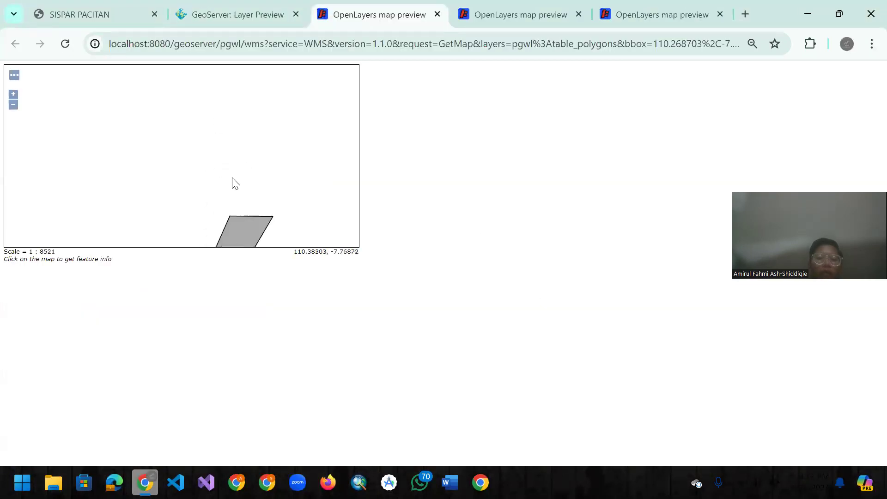
left_click_drag(236, 183, 218, 109)
left_click(205, 90)
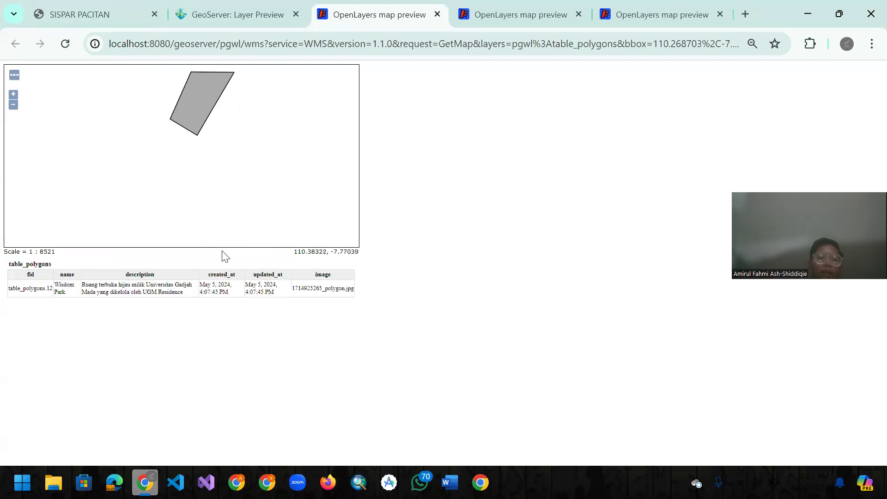
- Open the OpenLayers preview of pgwl:Jalan_Pacitan from the layer list and zoom the road network in and out
left_click(232, 7)
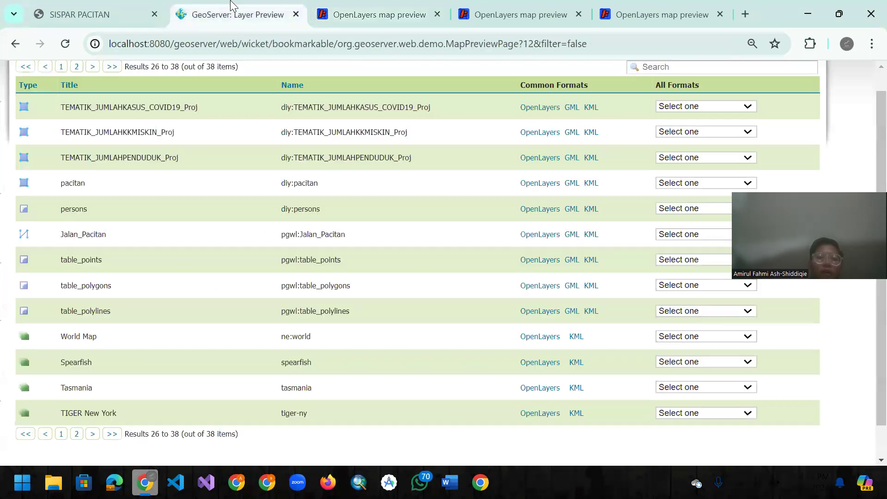
scroll(286, 256, "down", 2)
scroll(285, 256, "up", 3)
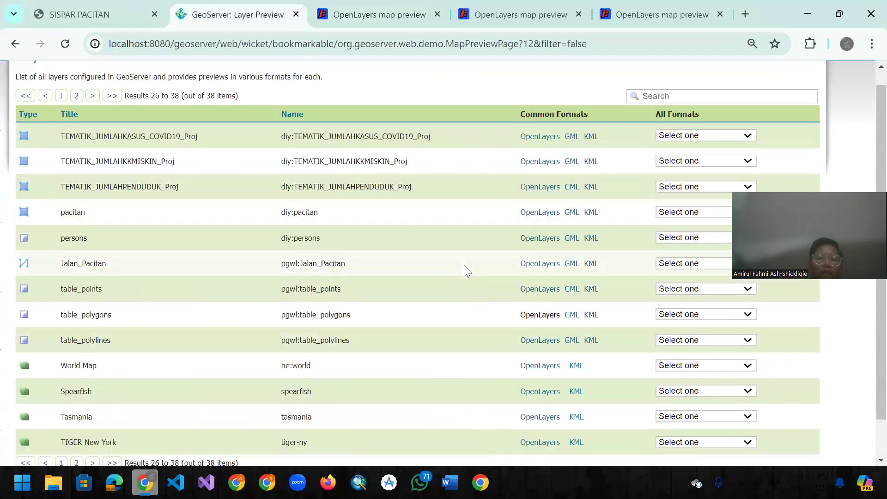
left_click(540, 264)
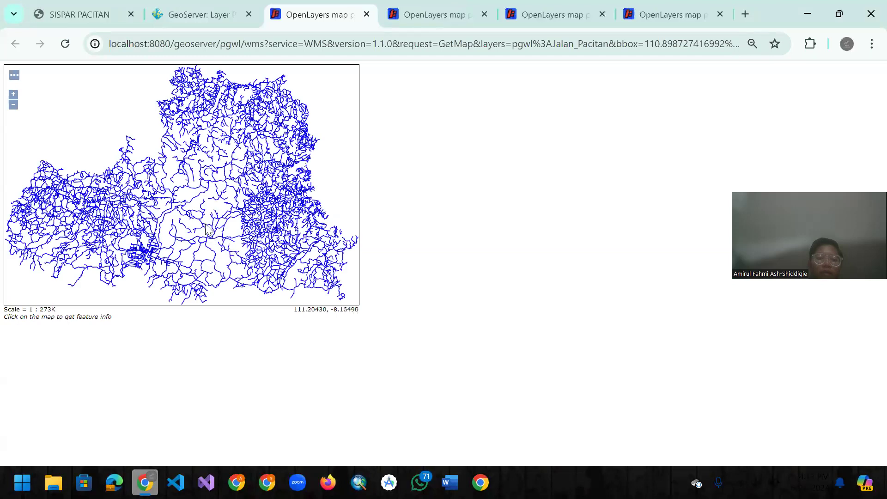
scroll(207, 230, "up", 2)
scroll(199, 218, "down", 4)
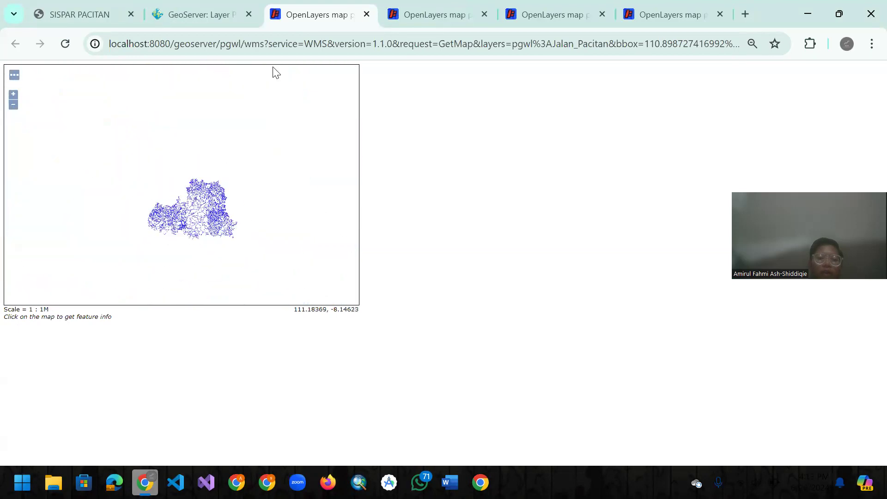
- Look over the layer preview list again and compare the open table_polygons and Jalan_Pacitan previews
left_click(199, 15)
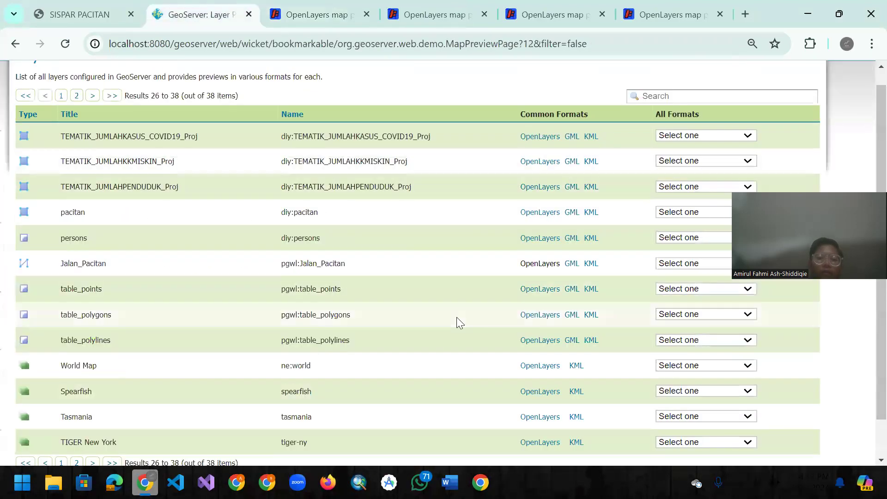
scroll(456, 319, "down", 3)
scroll(455, 321, "up", 5)
left_click(435, 13)
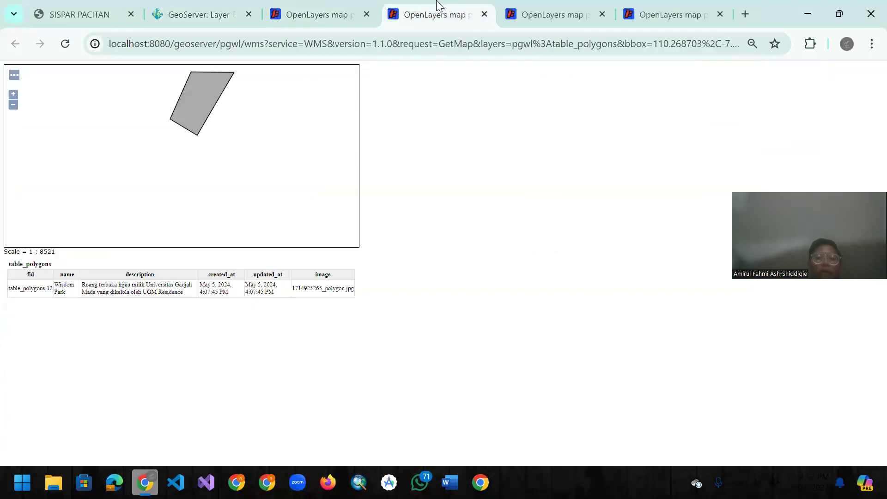
left_click(311, 8)
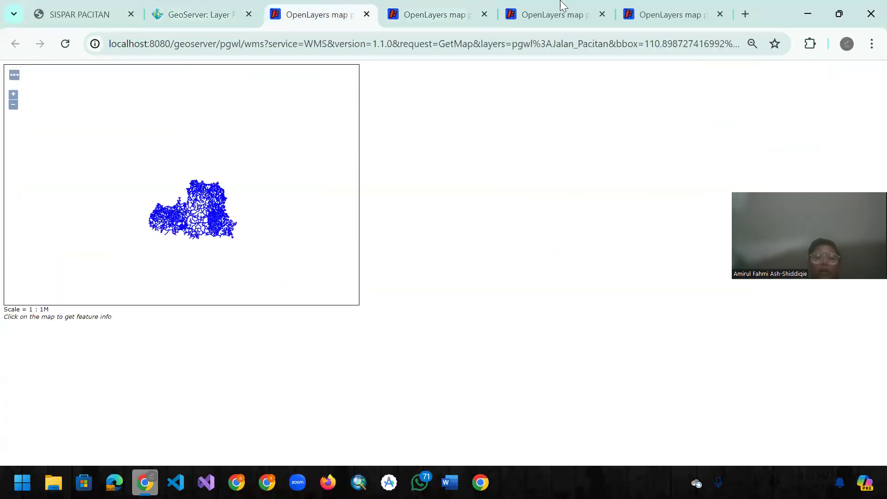
- Switch to the SISPAR PACITAN web map and look around the district polygons and tourism points
left_click(62, 6)
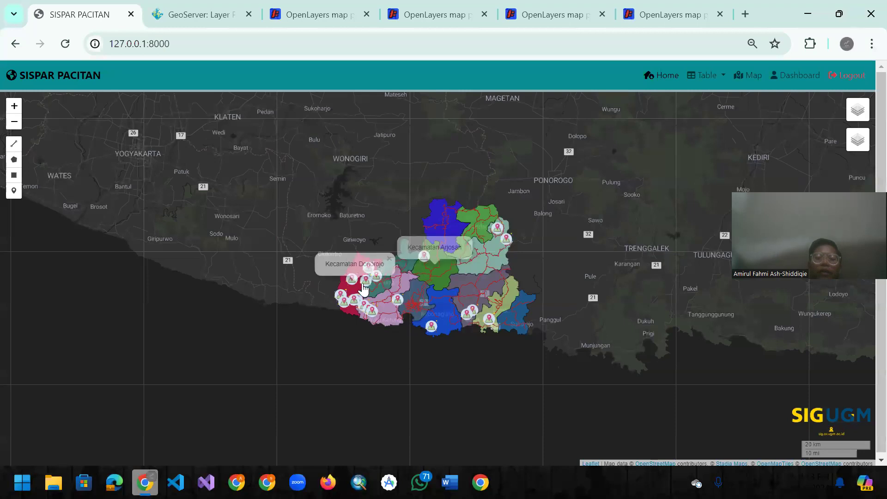
left_click_drag(373, 333, 337, 257)
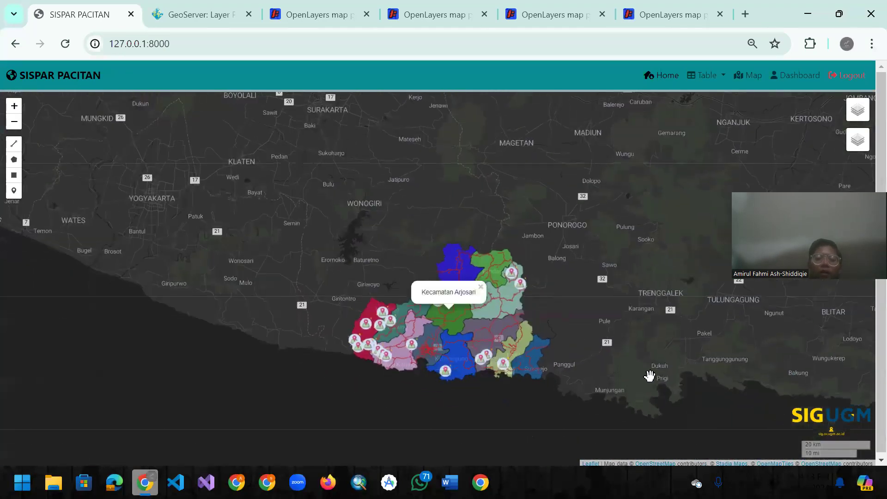
left_click_drag(650, 373, 507, 333)
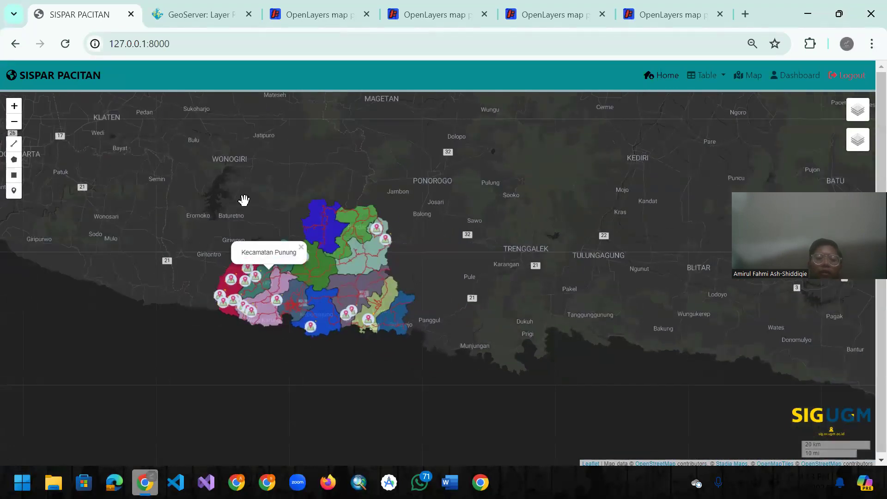
- Draw a rectangle near Wonosari, about 110.62 to 110.79 and -8.02 to -7.86, named kkkk with description nkk
left_click(15, 176)
left_click_drag(109, 175, 177, 235)
left_click(350, 144)
type("kkkk")
left_click(362, 201)
type("nkk")
- Choose an image from the Downloads folder for the new polygon and save the polygon
left_click(365, 327)
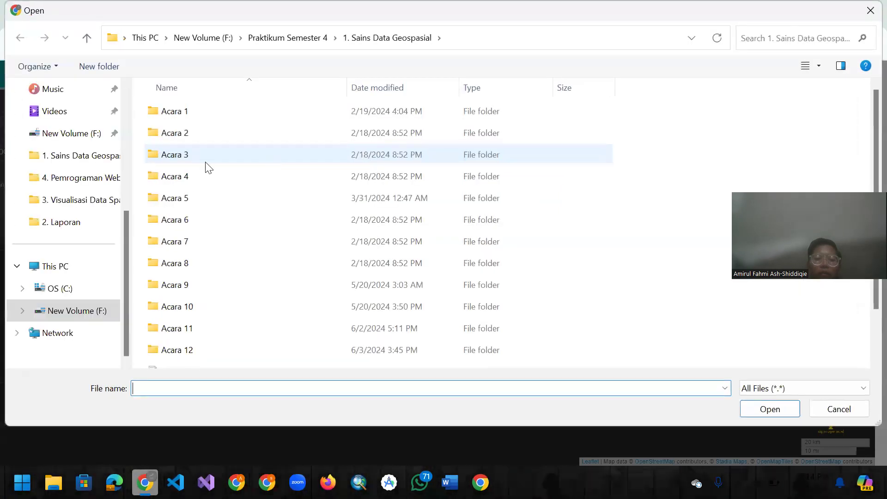
scroll(97, 176, "up", 4)
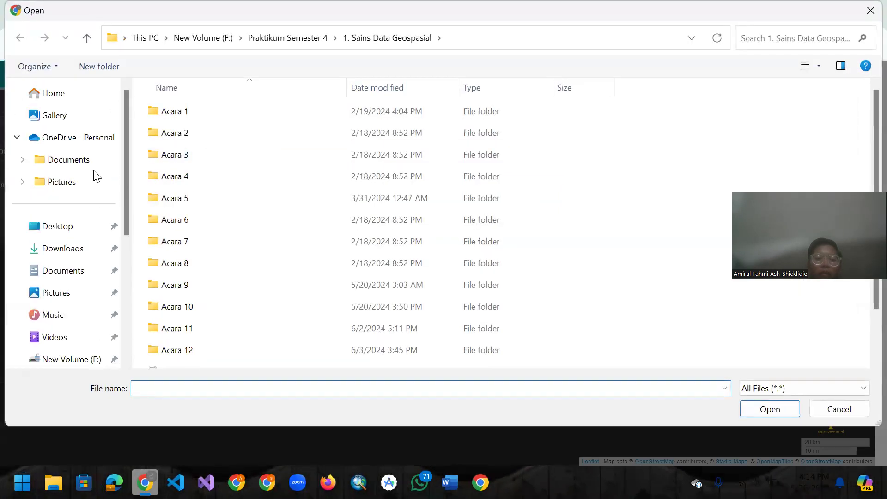
left_click(67, 247)
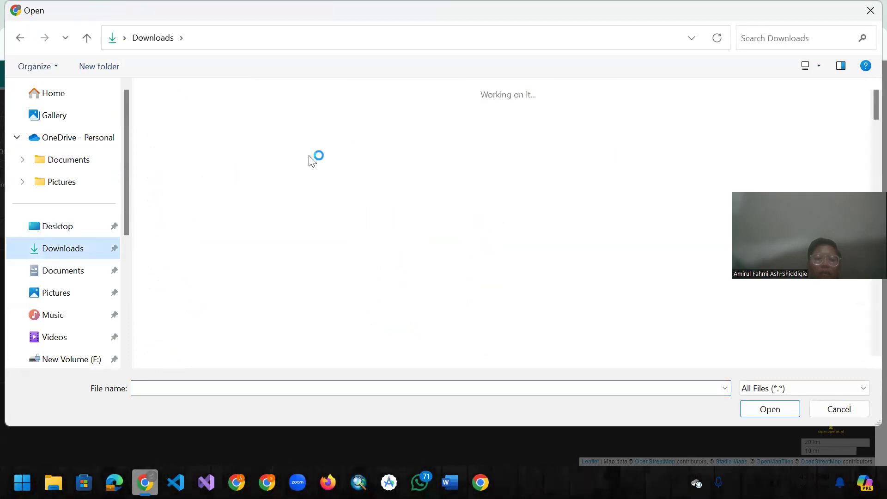
double_click(467, 265)
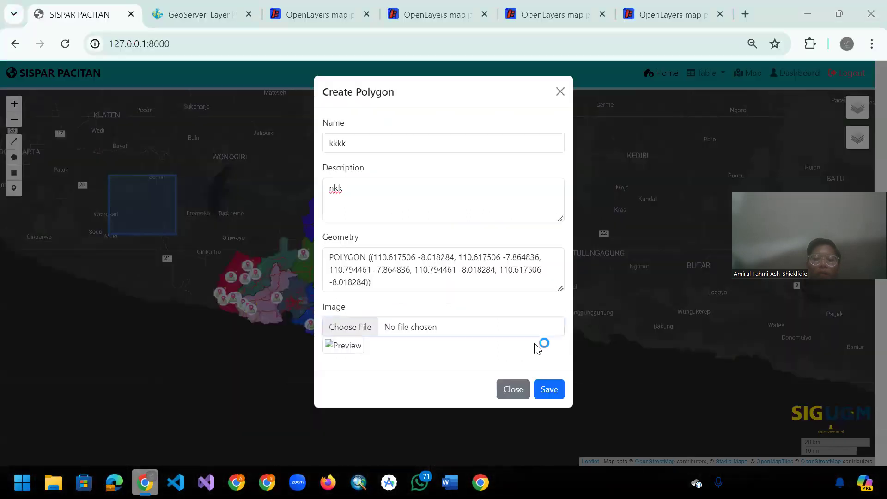
left_click(548, 389)
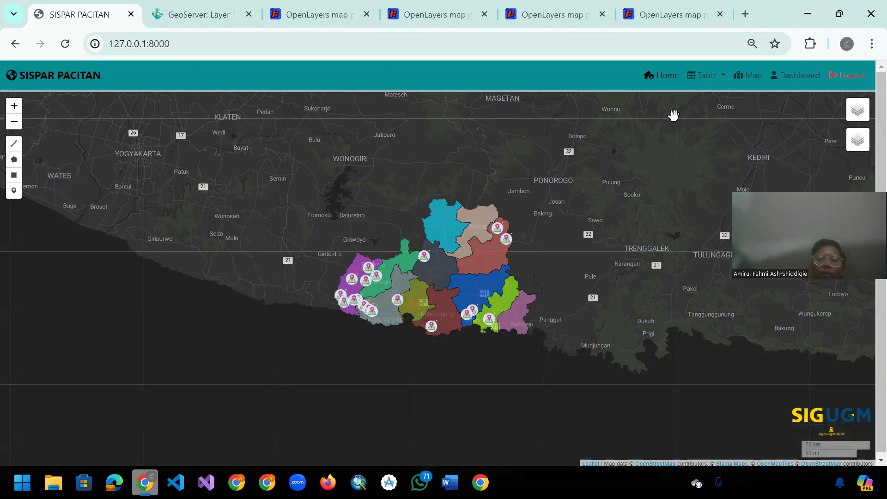
- Toggle the Batas Administrasi overlay and inspect the area of the drawn rectangle on the web map
mouse_move(858, 146)
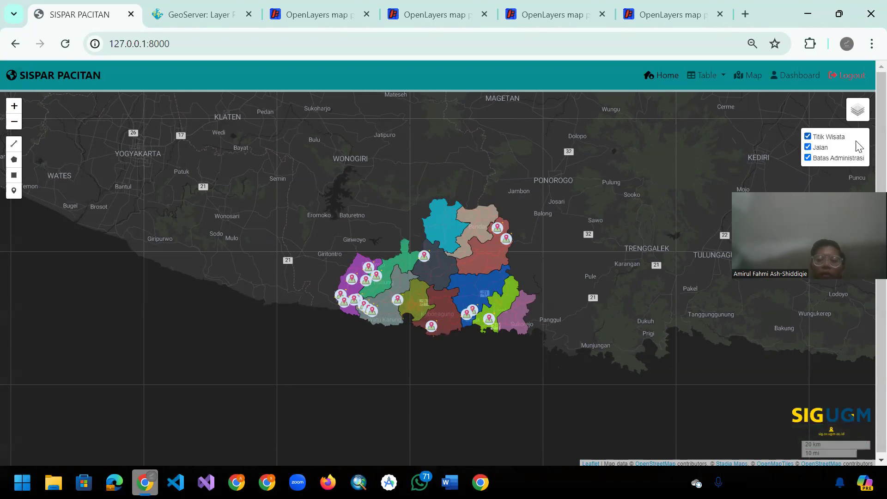
left_click(808, 158)
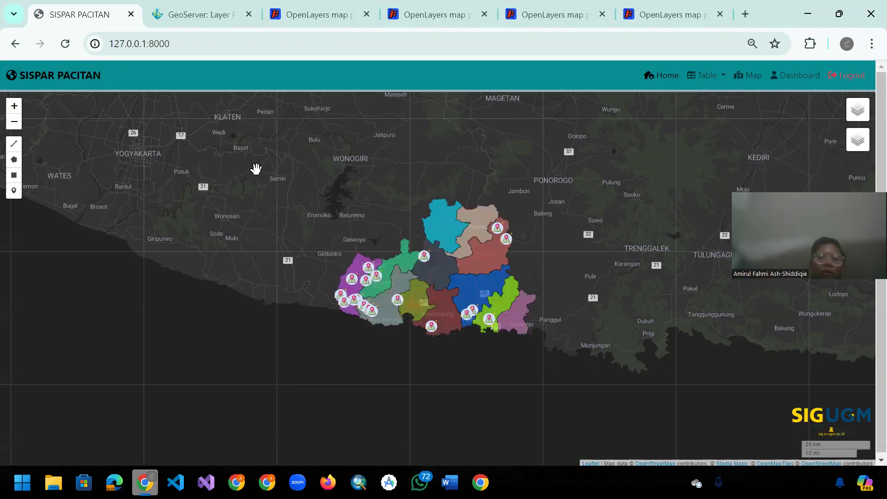
scroll(179, 189, "up", 1)
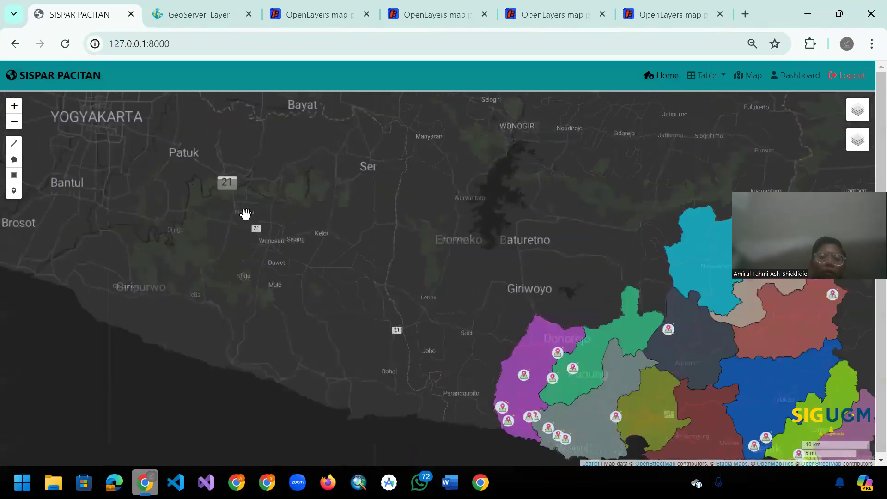
- Reload the pgwl:table_polygons preview in GeoServer and zoom out to look for the newly saved rectangle
left_click(318, 14)
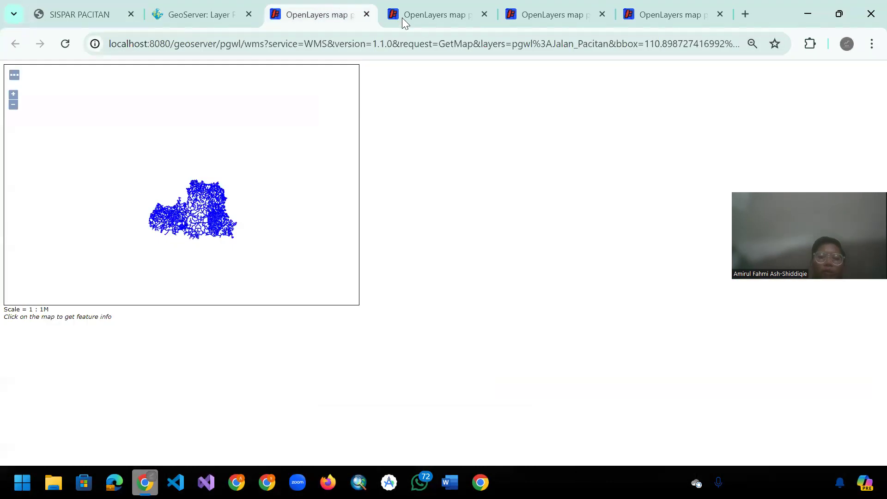
left_click(445, 13)
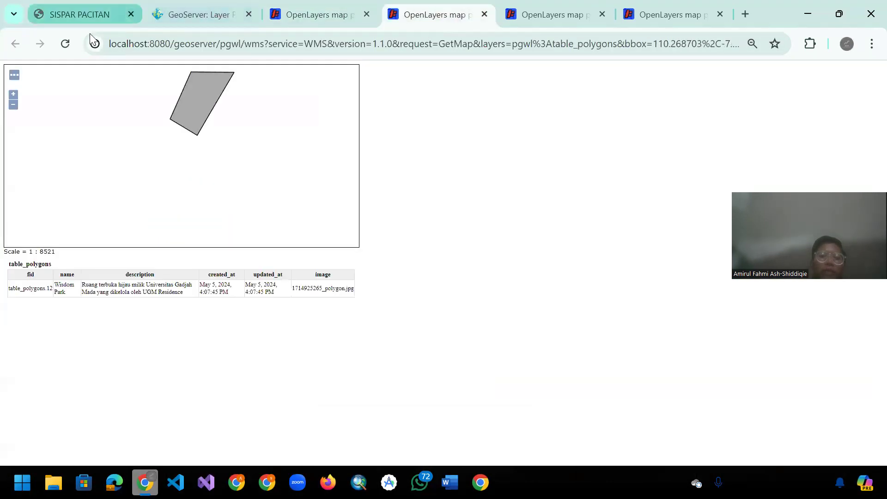
left_click(67, 41)
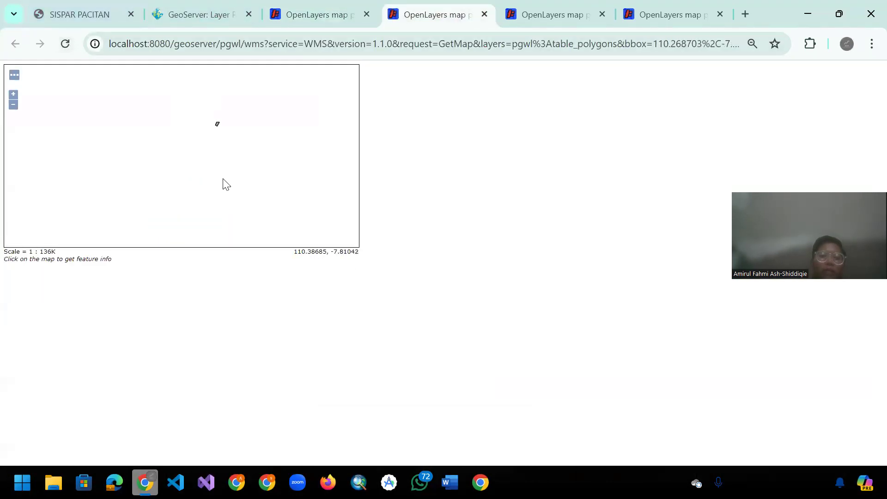
scroll(91, 148, "down", 2)
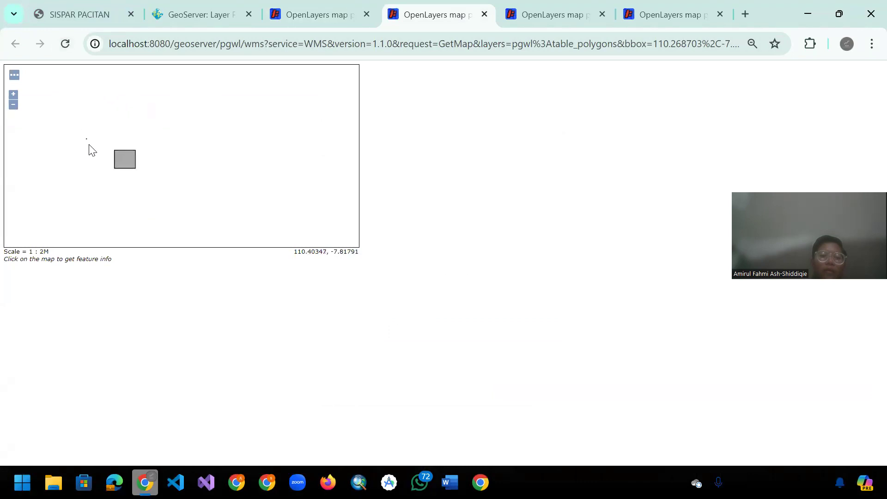
scroll(106, 159, "up", 2)
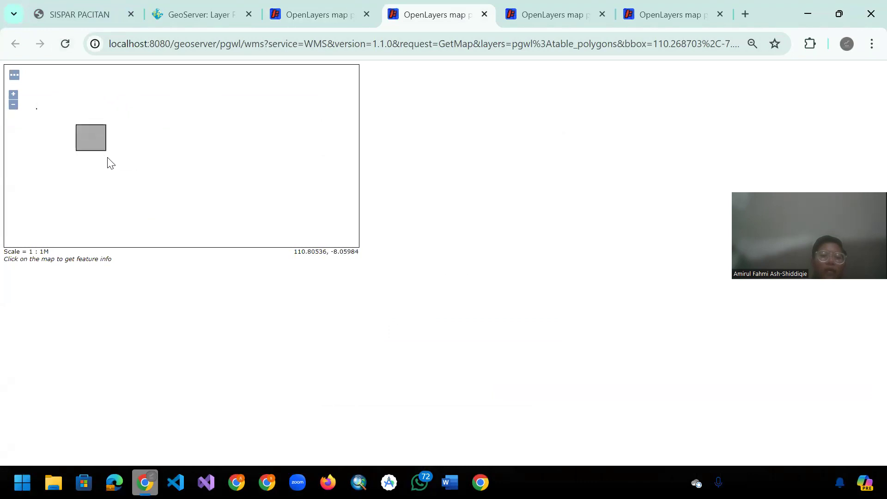
- Zoom in on the new rectangle in the table_polygons preview and query its feature attributes
left_click_drag(109, 162, 152, 189)
scroll(129, 166, "up", 2)
left_click(139, 172)
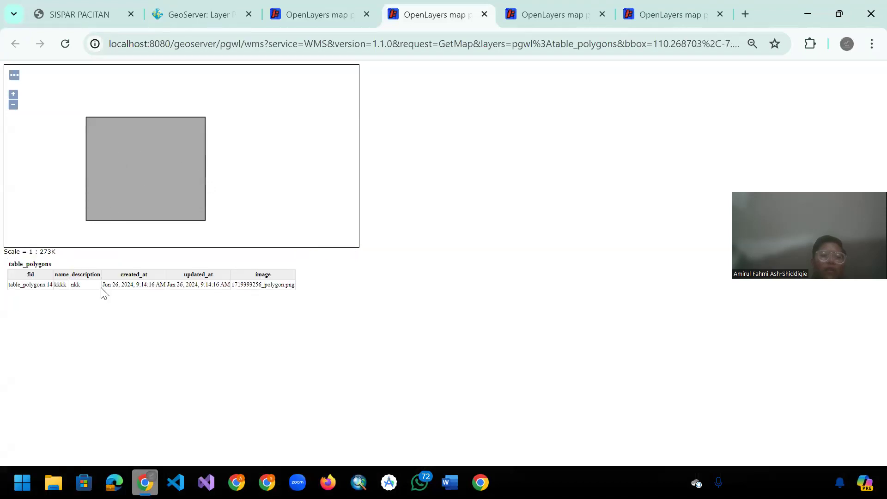
scroll(103, 293, "up", 2)
- Look through the Jalan_Pacitan preview and the other open GeoServer pages, returning to the table_polygons preview
left_click(329, 6)
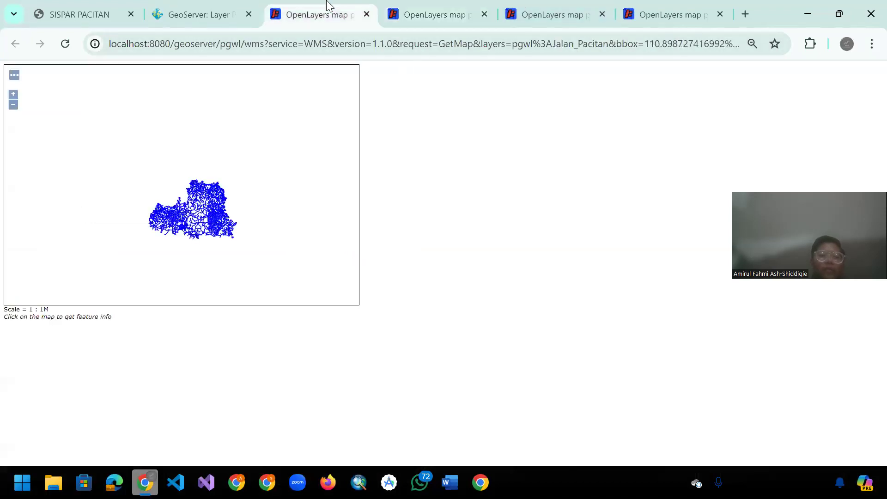
left_click(199, 14)
left_click(305, 13)
left_click(527, 9)
left_click(409, 14)
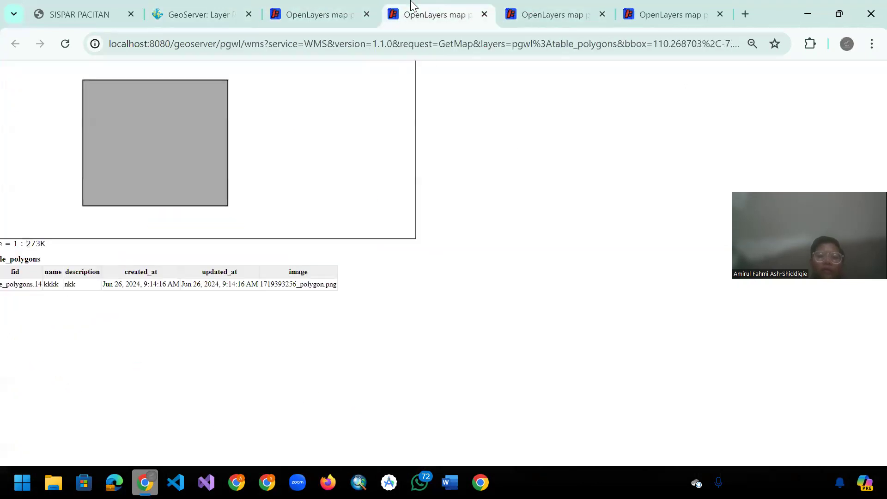
- On the SISPAR PACITAN web map, try the Esri World Street and OpenStreetMap basemaps and finish with Esri Imagery
left_click(99, 5)
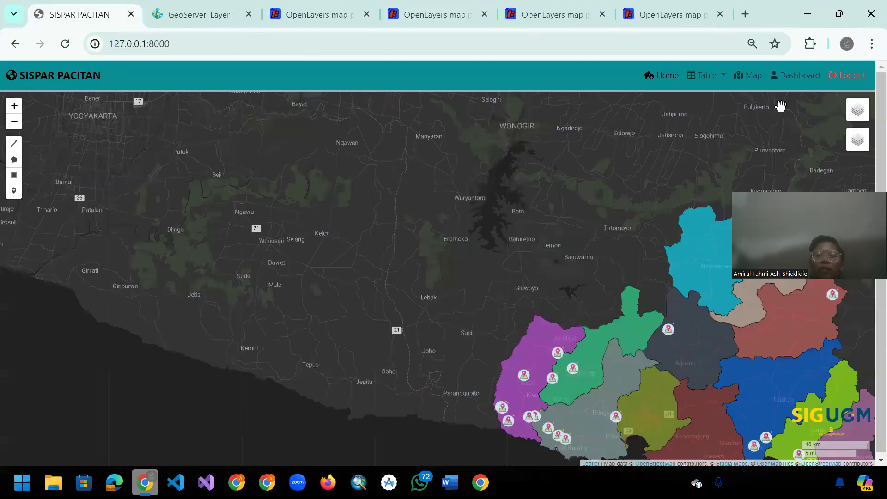
mouse_move(862, 153)
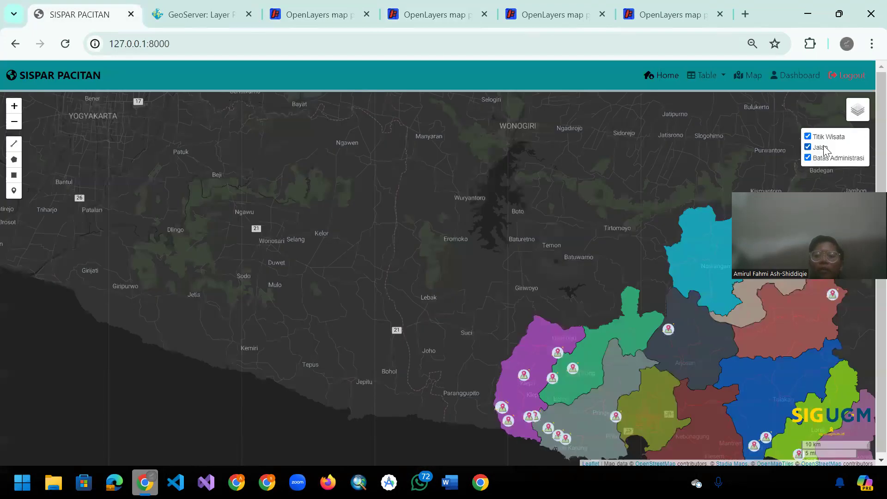
mouse_move(844, 116)
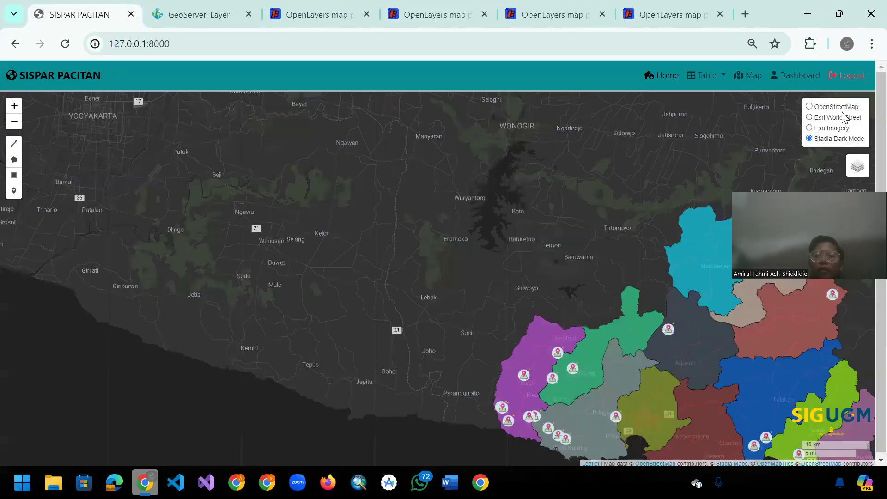
left_click(812, 119)
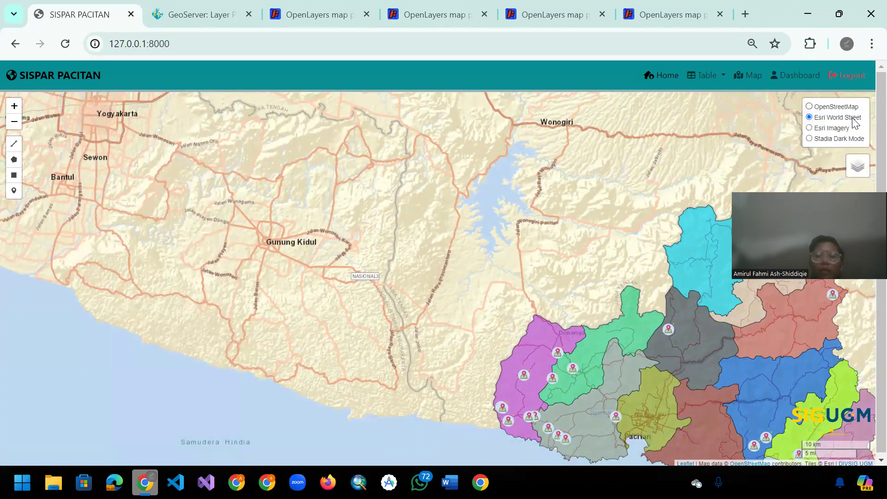
left_click(810, 107)
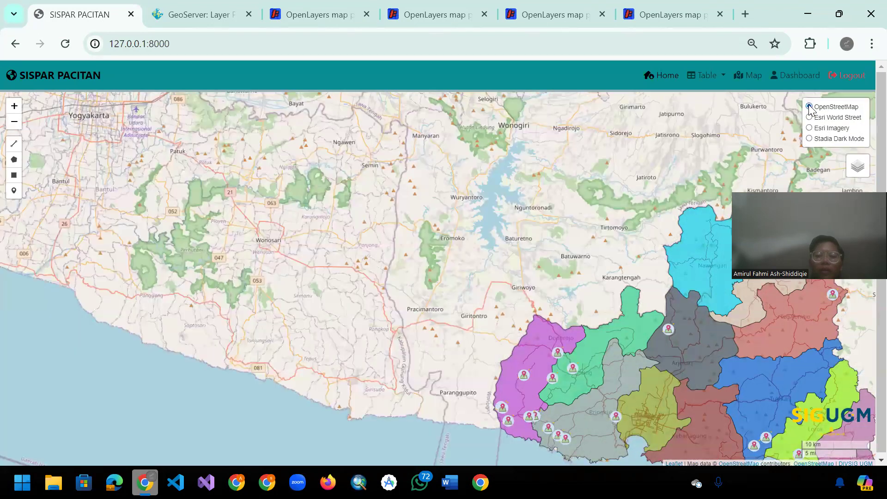
left_click(809, 128)
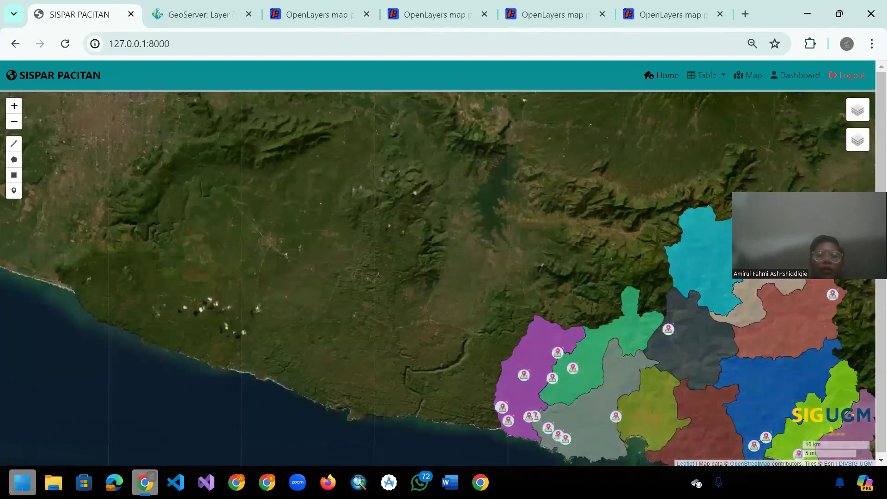
left_click(22, 482)
type("q")
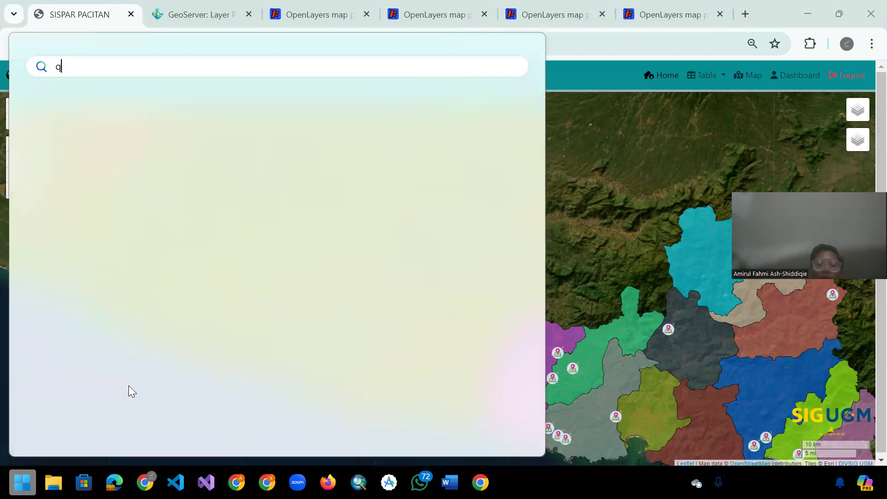
type("gis")
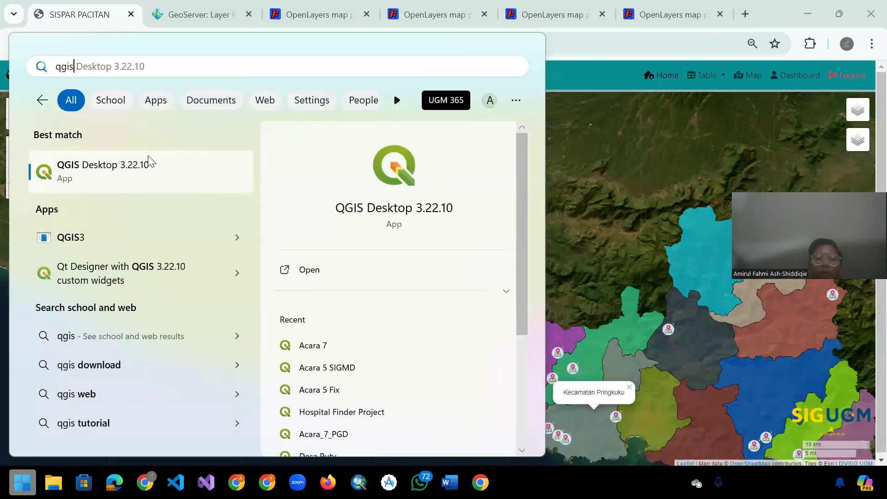
left_click(357, 383)
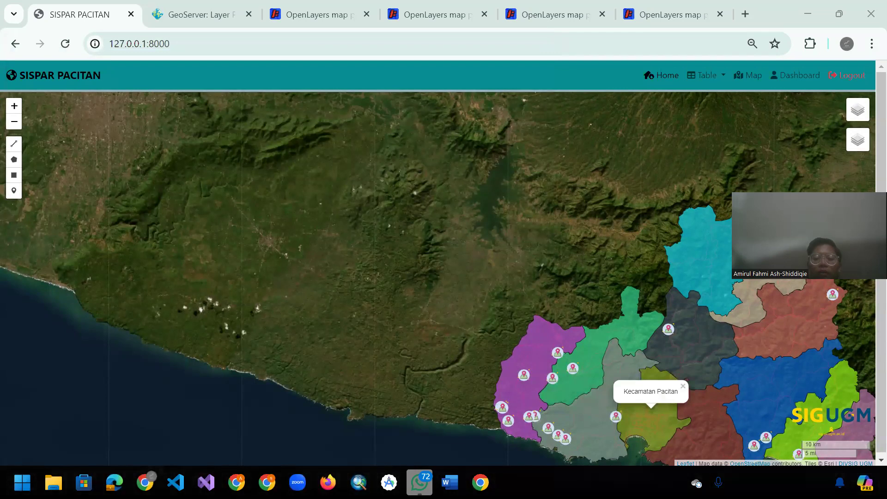
mouse_move(419, 482)
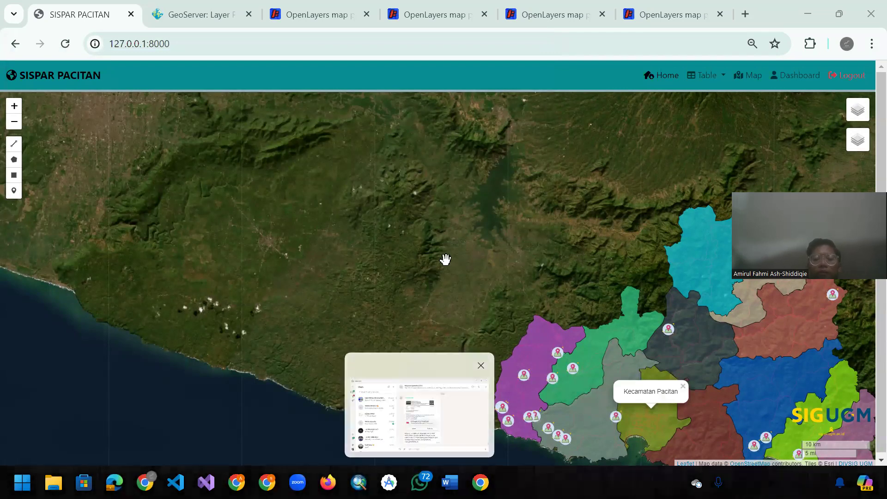
left_click(594, 409)
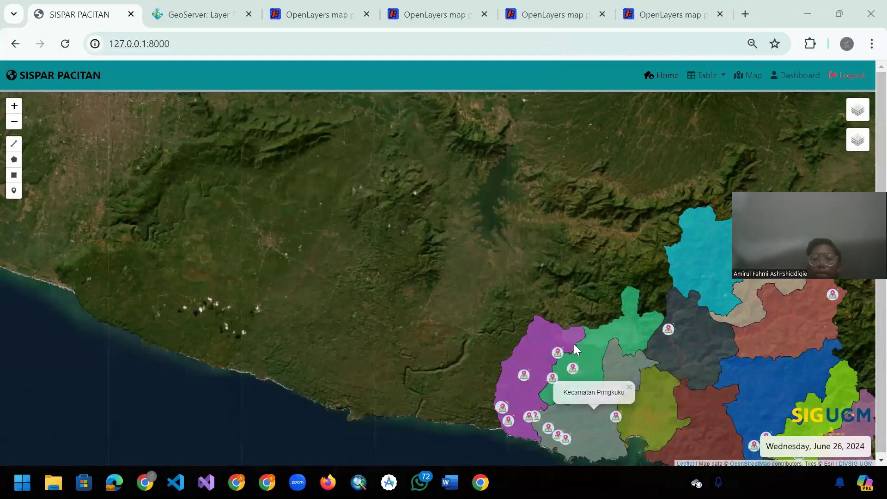
mouse_move(419, 482)
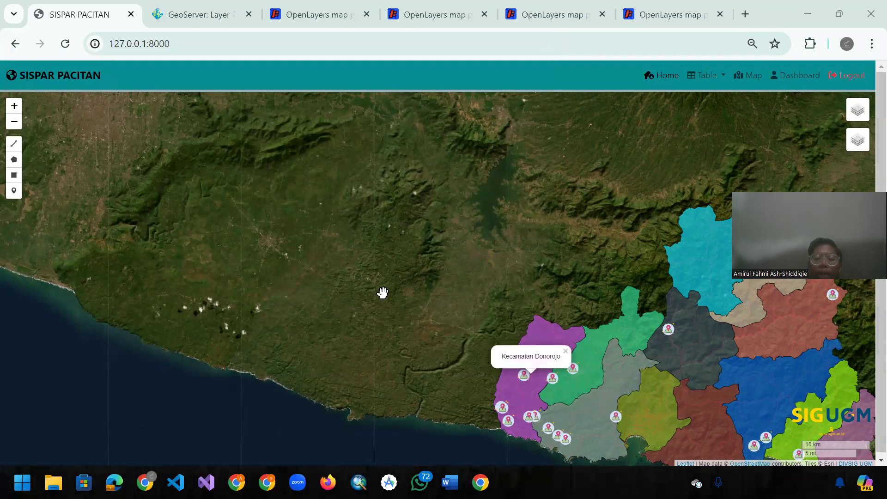
left_click_drag(323, 288, 271, 285)
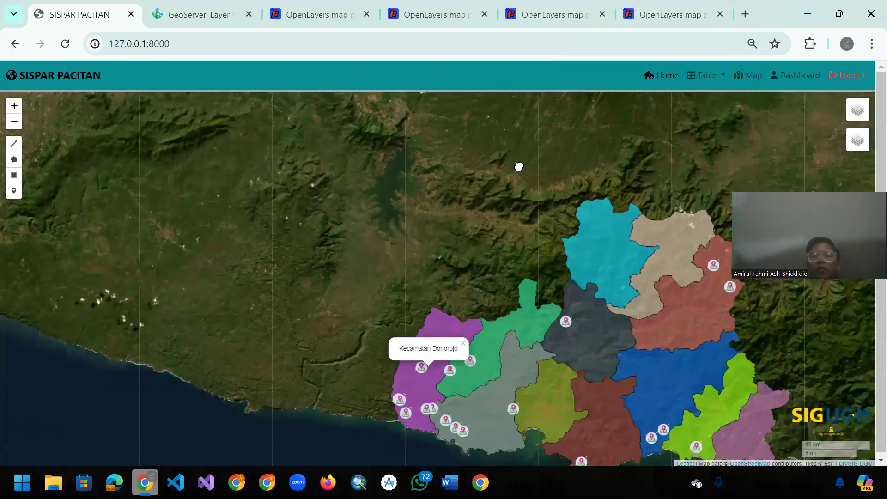
left_click_drag(519, 166, 440, 166)
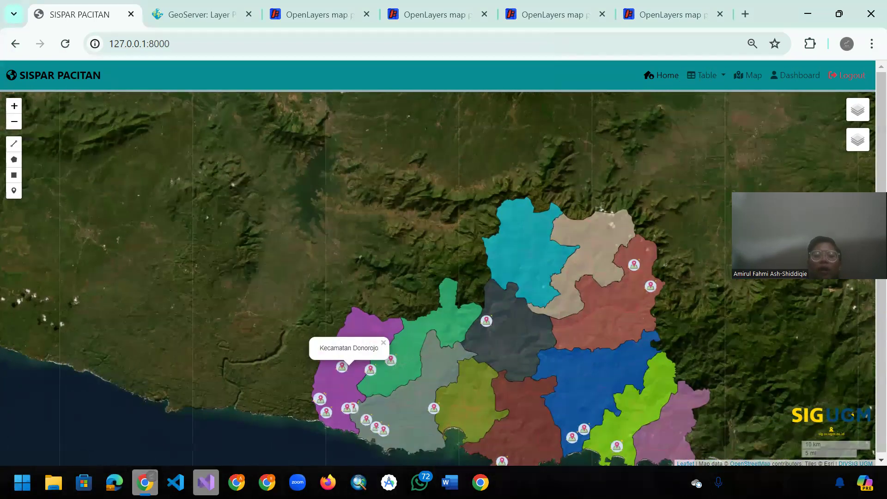
- Switch to Visual Studio Code and examine the table markup in table-polygon.blade.php
left_click(176, 482)
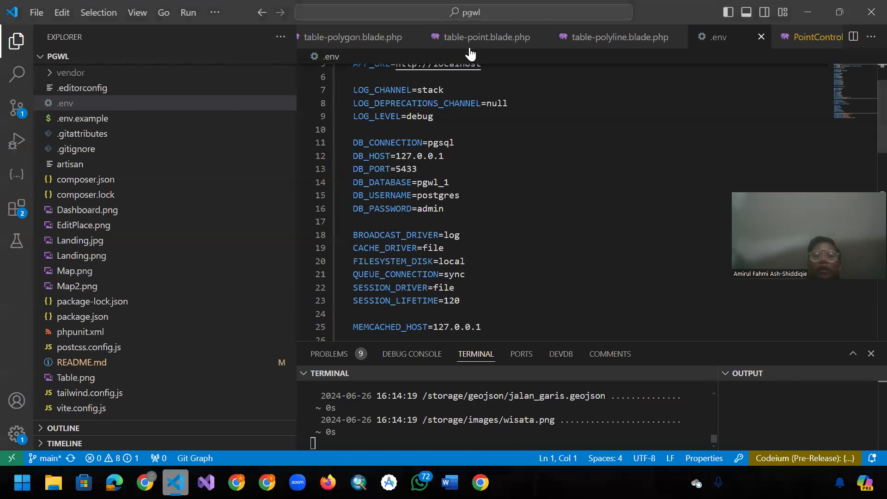
left_click(365, 36)
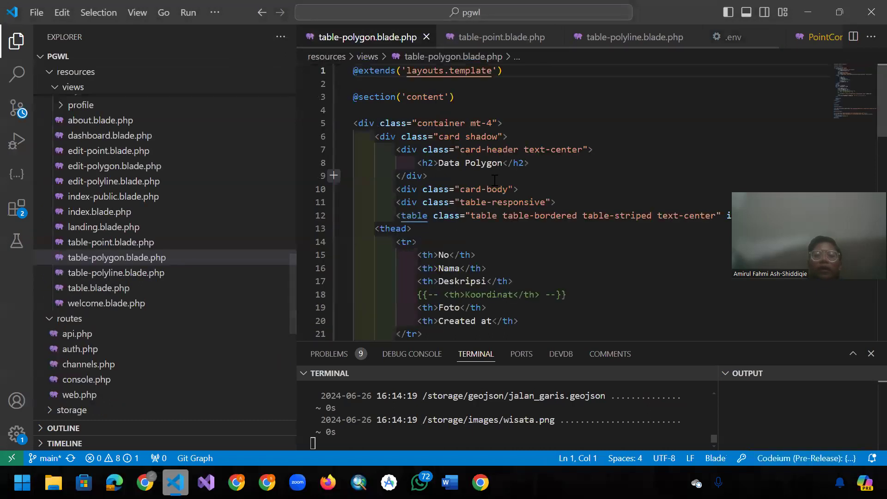
scroll(495, 180, "down", 4)
scroll(495, 180, "up", 5)
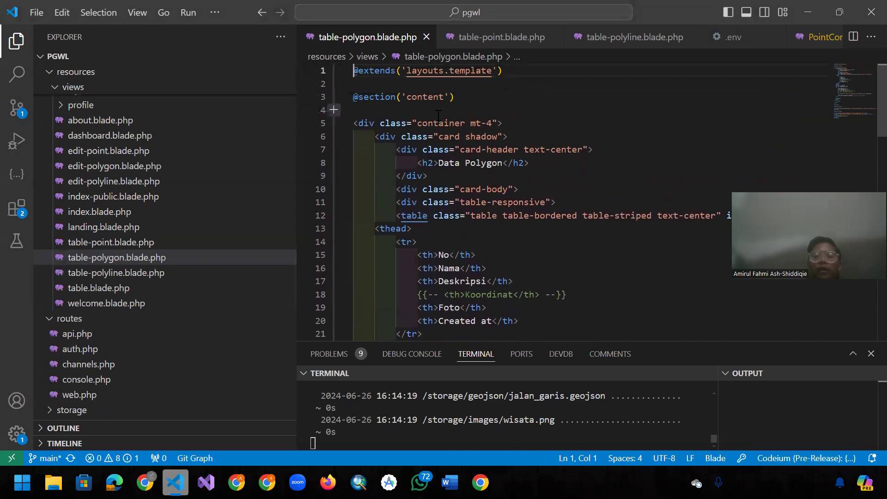
scroll(503, 218, "down", 2)
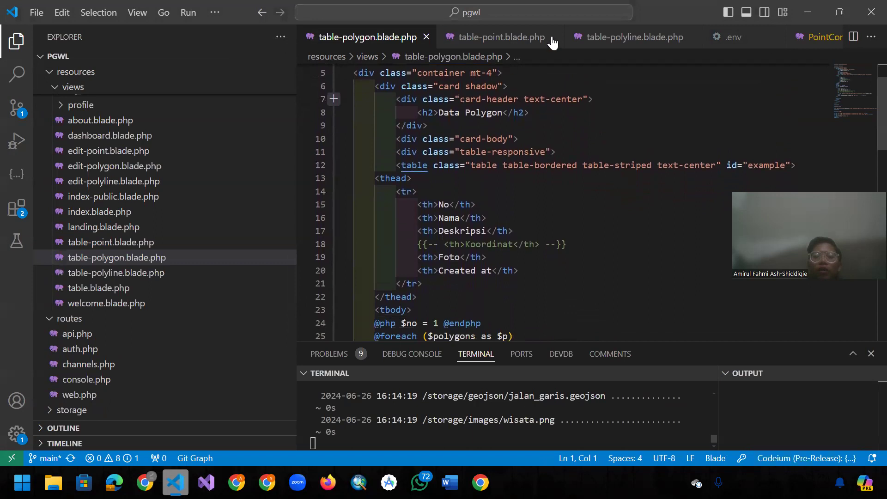
- Open table-point.blade.php and examine the row code for name, description, coordinates, image and creation date
left_click(508, 37)
scroll(551, 199, "down", 2)
scroll(548, 210, "down", 3)
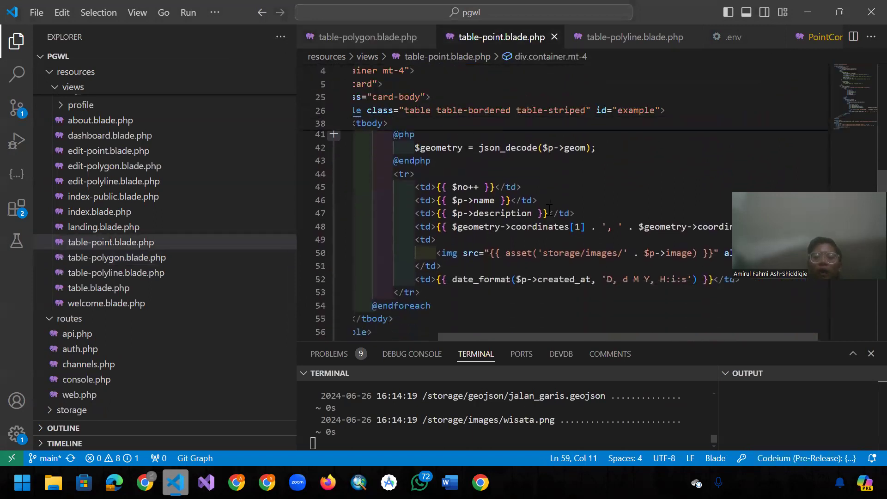
scroll(578, 196, "right", 1)
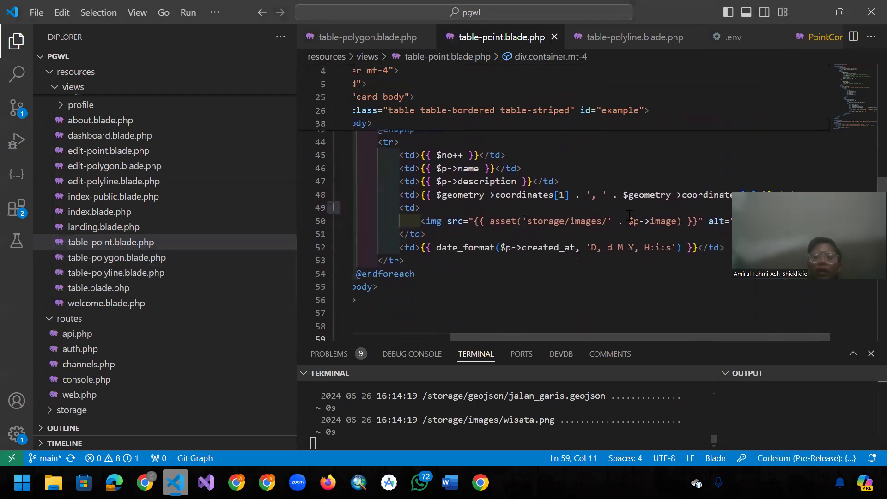
scroll(647, 215, "down", 1)
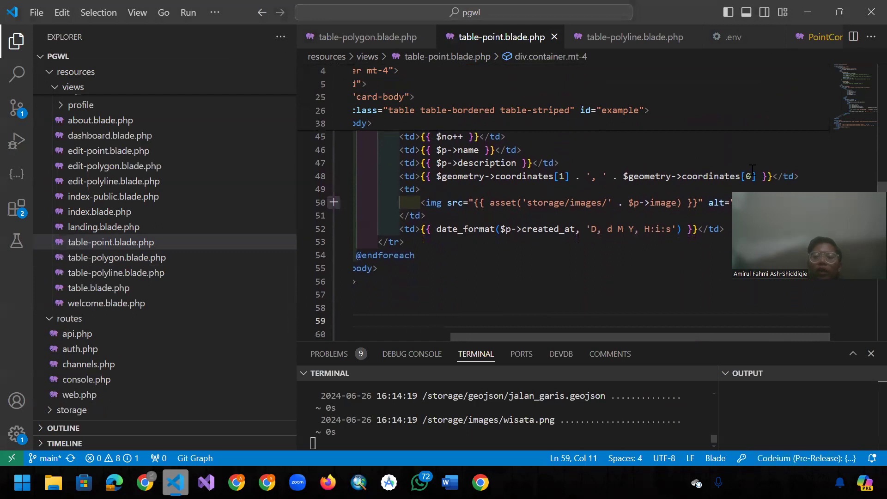
scroll(672, 216, "down", 2)
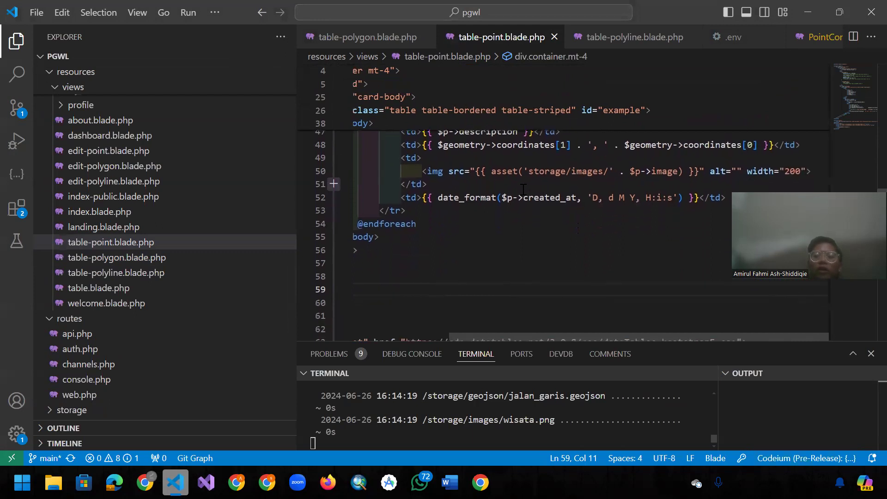
- Examine the DataTables stylesheet and script sections at the end of table-point.blade.php, then return to its table body
scroll(647, 177, "down", 3)
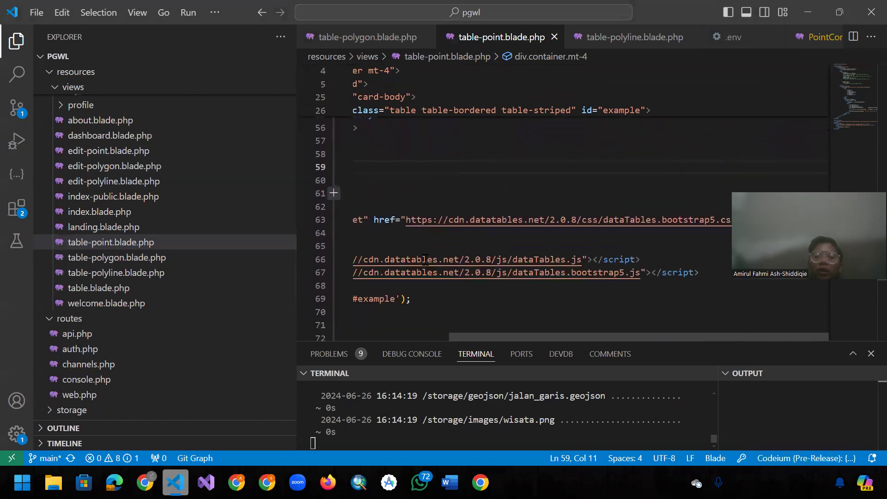
scroll(425, 259, "left", 3)
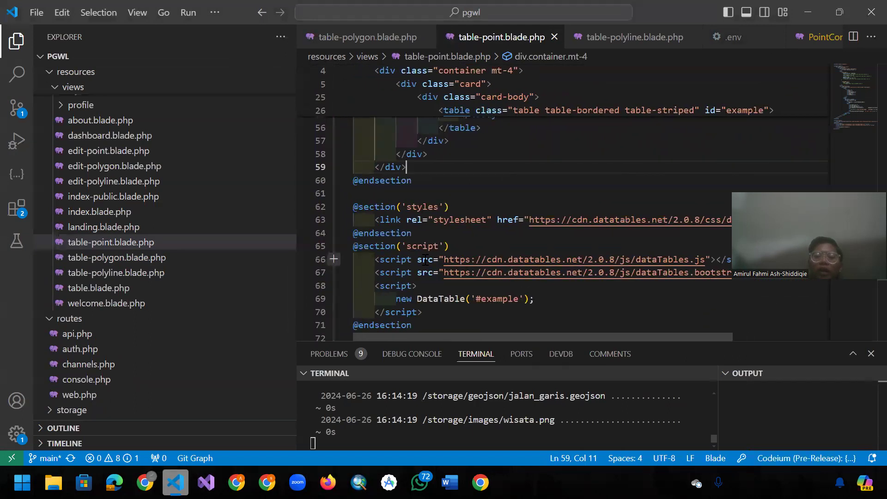
scroll(425, 259, "down", 2)
scroll(449, 211, "right", 2)
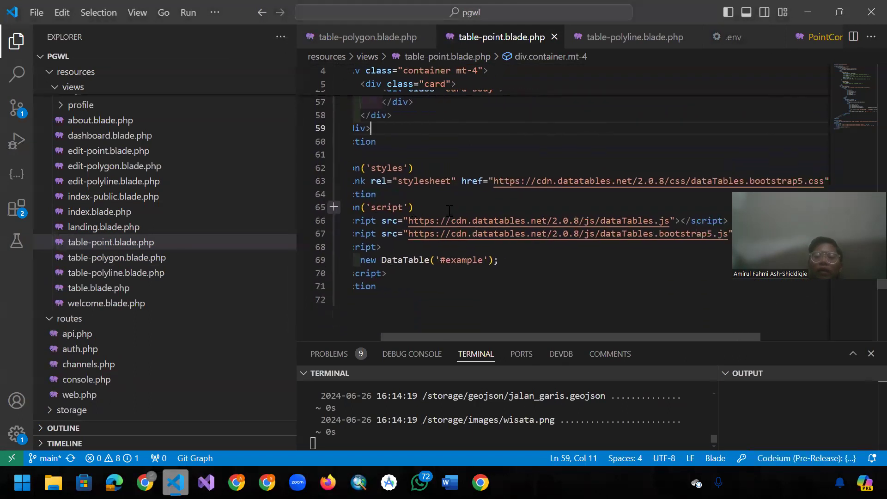
scroll(552, 217, "right", 2)
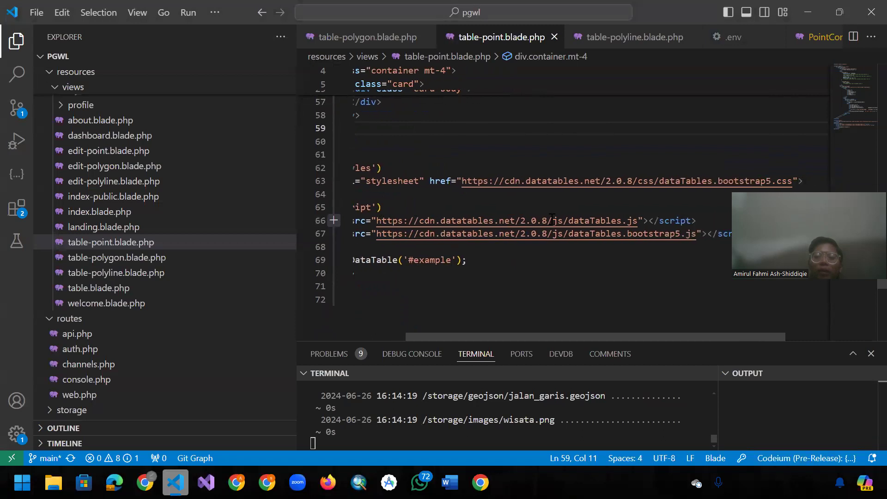
scroll(552, 217, "left", 3)
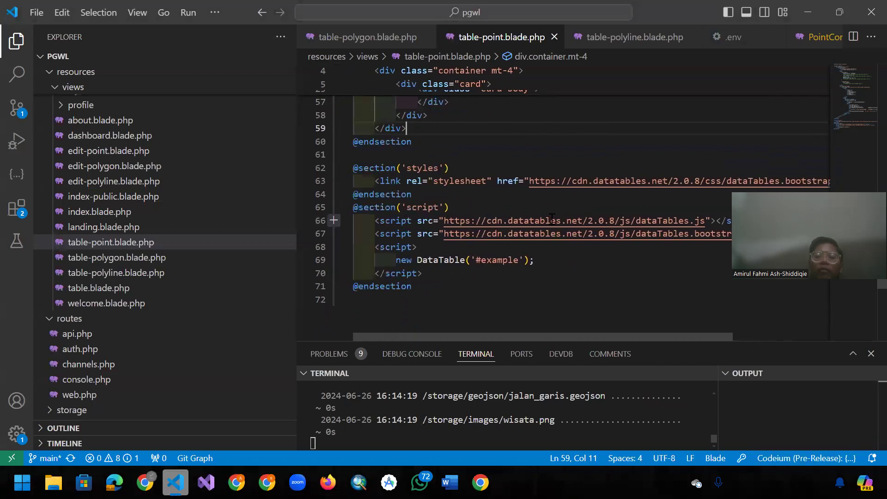
scroll(552, 218, "down", 1)
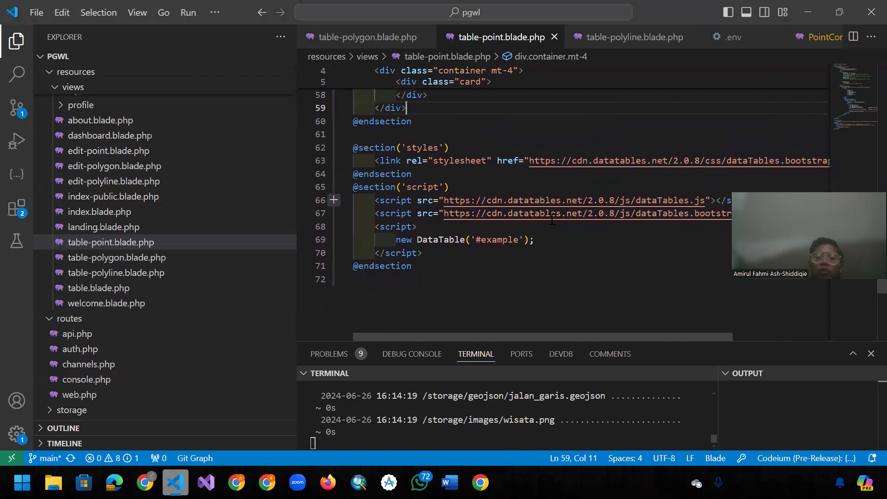
scroll(552, 220, "down", 1)
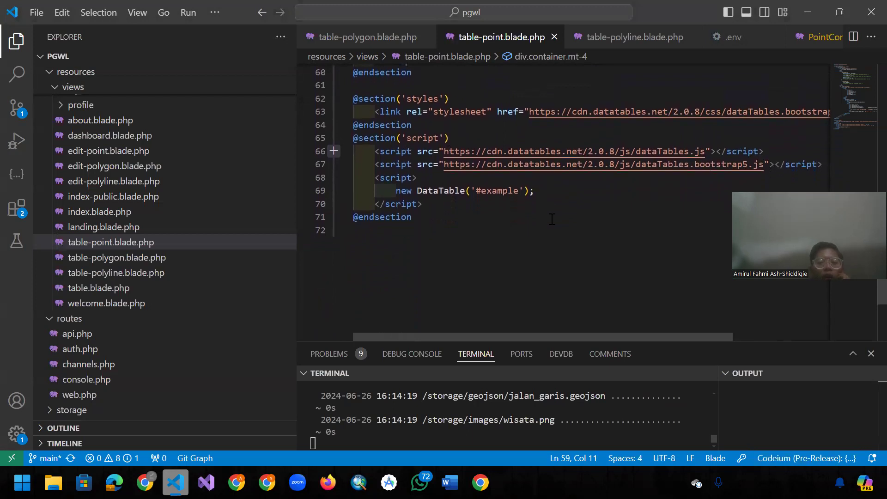
scroll(586, 77, "up", 1)
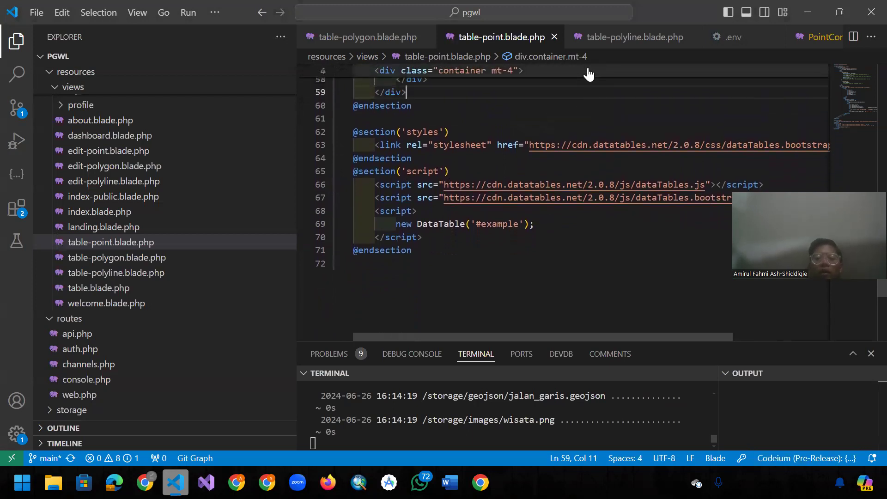
scroll(573, 134, "up", 4)
scroll(572, 139, "up", 10)
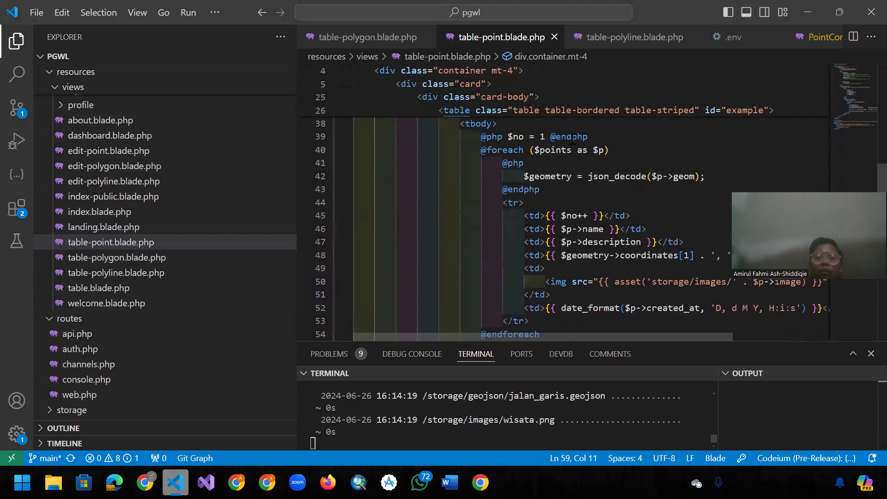
- Open table-polyline.blade.php and examine its table headers, row code and the DataTables stylesheet and script sections
left_click(614, 38)
scroll(539, 208, "up", 2)
scroll(538, 209, "right", 2)
scroll(539, 209, "down", 4)
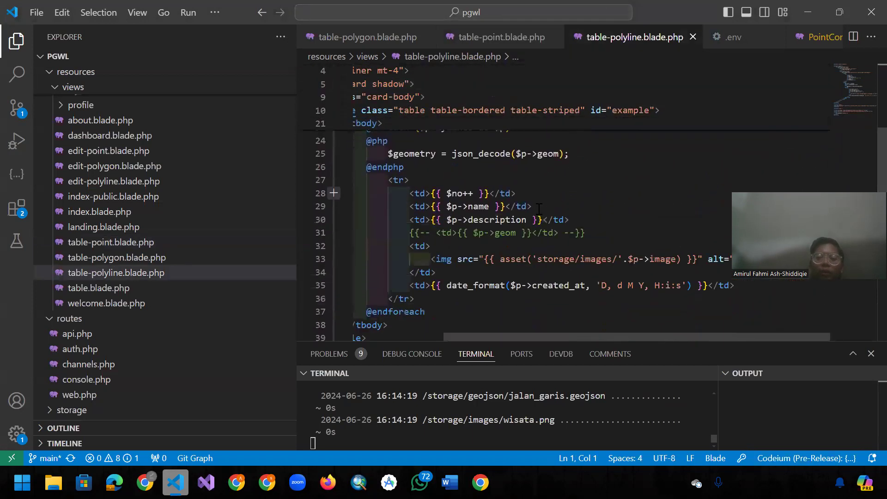
scroll(539, 209, "up", 9)
scroll(538, 208, "down", 15)
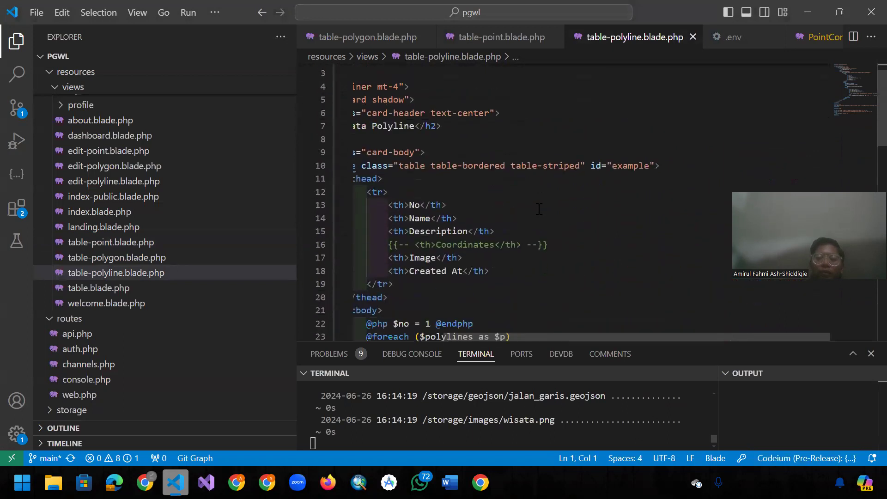
scroll(538, 208, "left", 1)
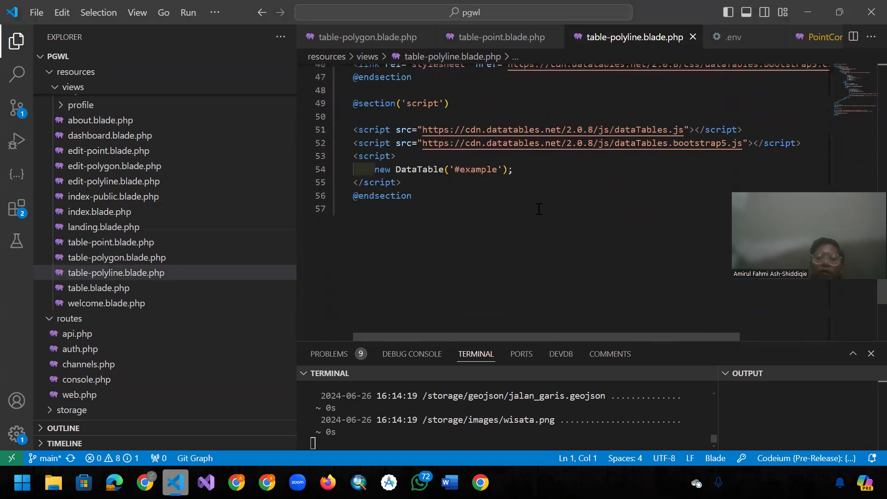
scroll(539, 209, "up", 15)
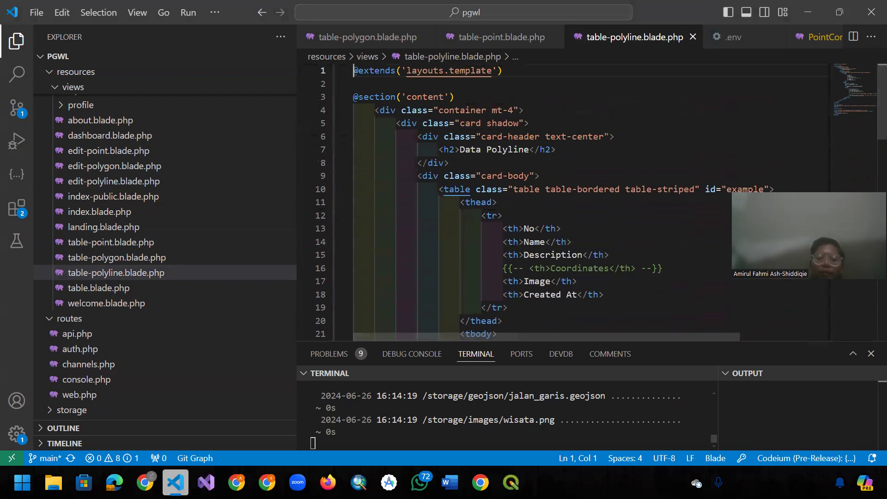
- Switch to the SISPAR PACITAN site in Chrome, open the Table Destinasi Wisata page and look through its rows
key("alt+Tab")
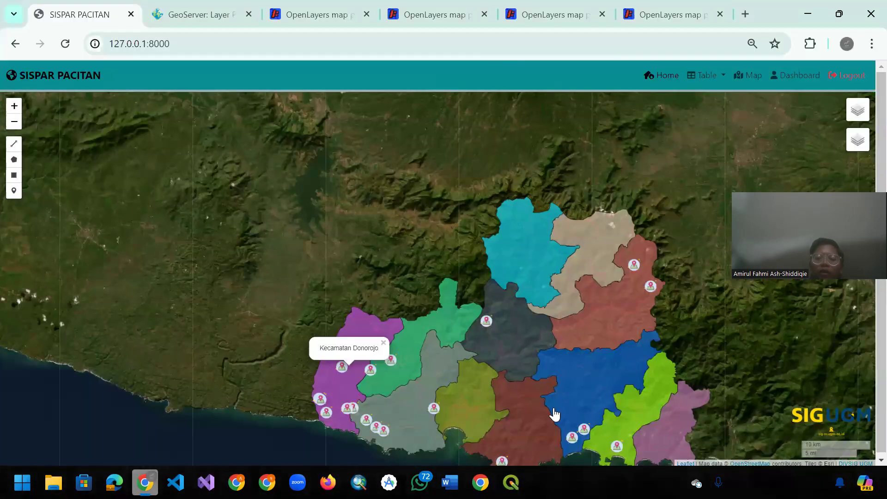
left_click(710, 77)
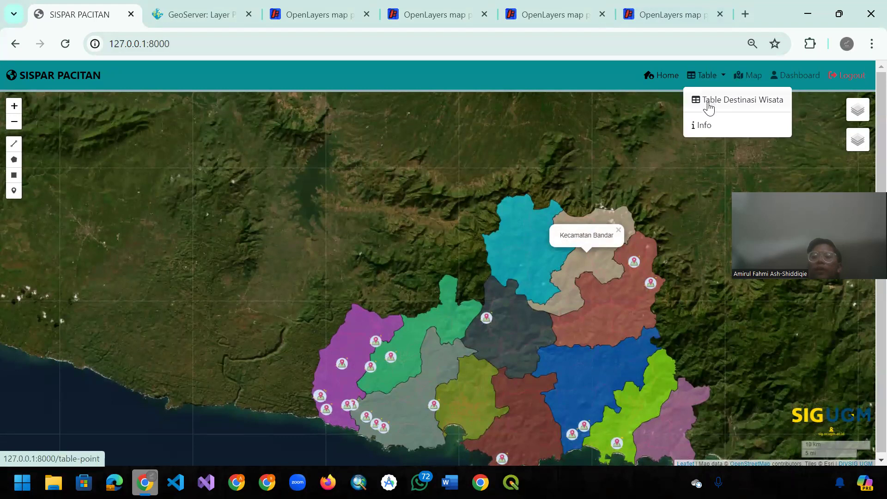
left_click(709, 105)
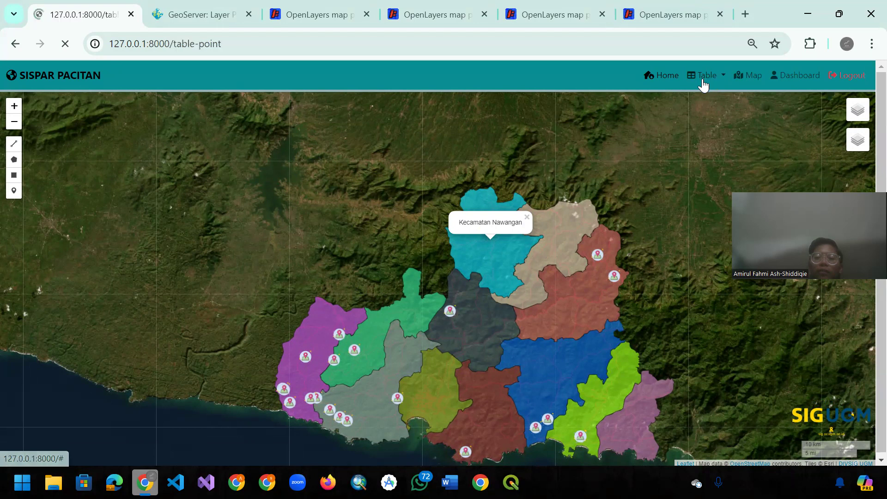
scroll(374, 303, "down", 10)
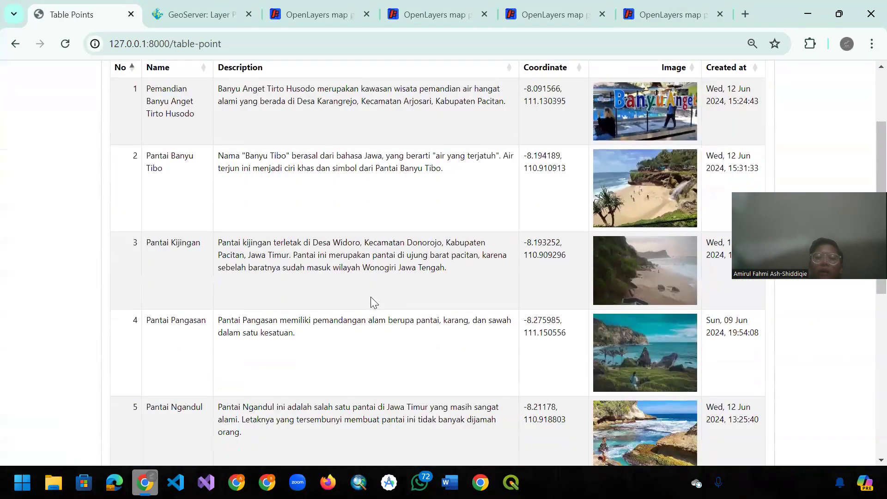
scroll(372, 301, "up", 10)
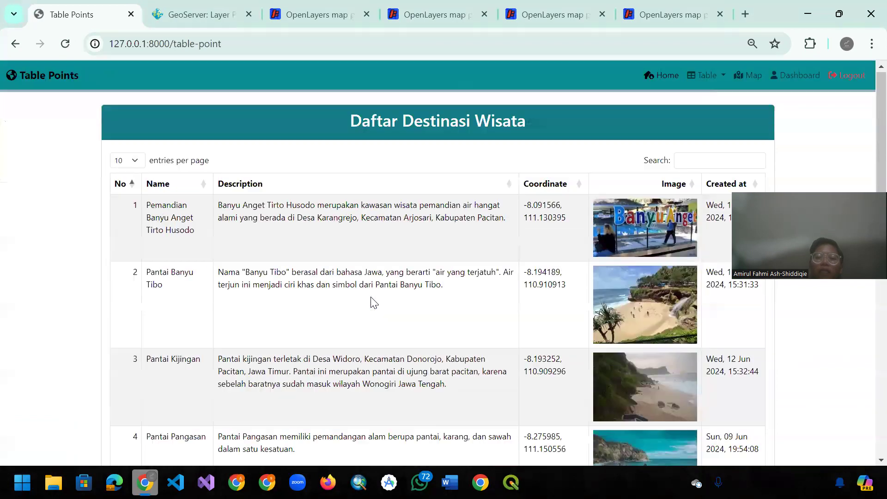
- Show 25 entries per page in the destination table, look through the longer list and return to 10 entries
left_click(135, 162)
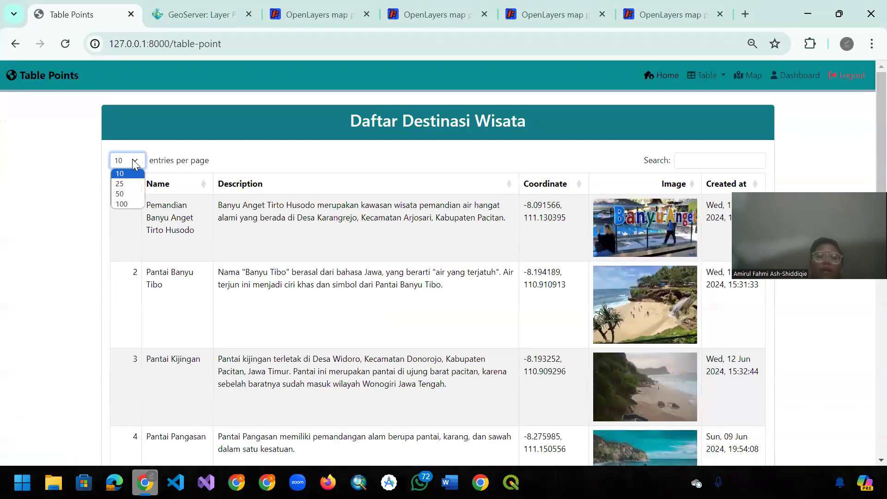
left_click(133, 183)
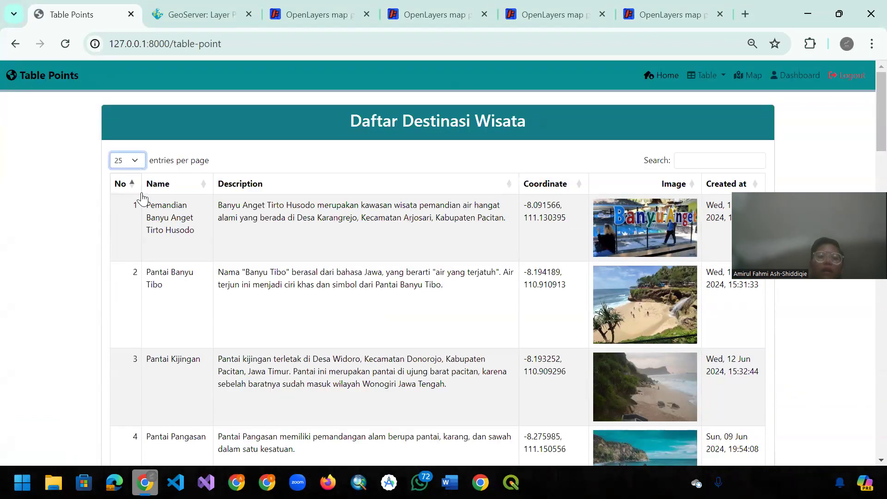
scroll(142, 198, "down", 20)
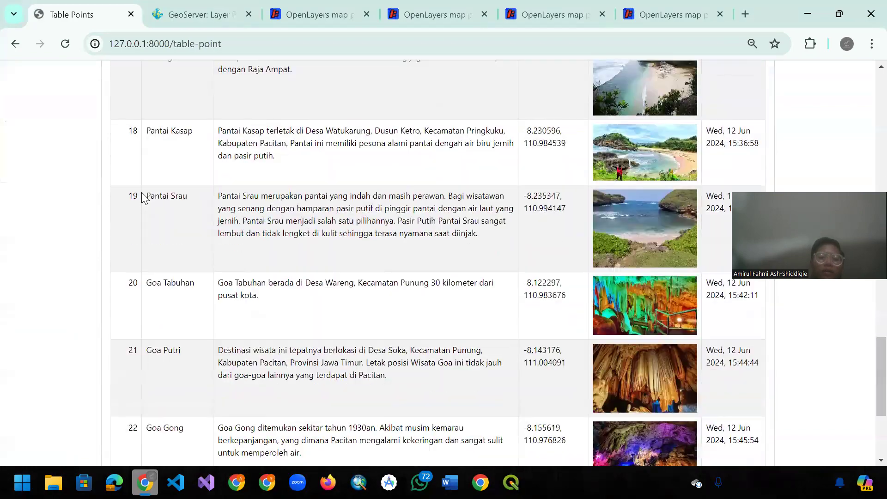
scroll(142, 196, "up", 20)
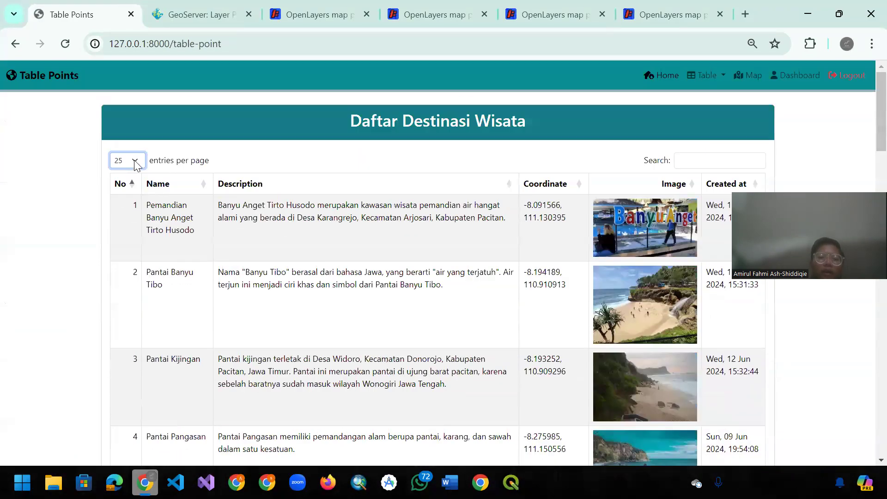
left_click(137, 165)
left_click(134, 174)
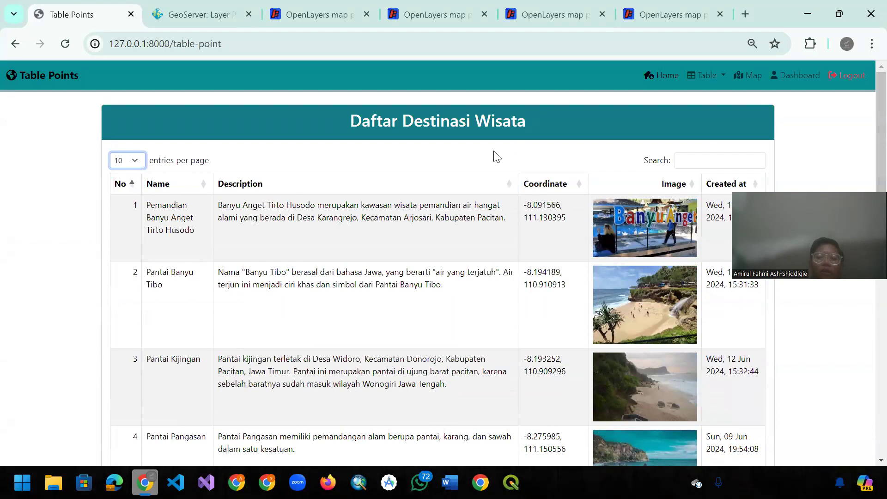
- Search the destination table for "gong" and clear the search
left_click(710, 162)
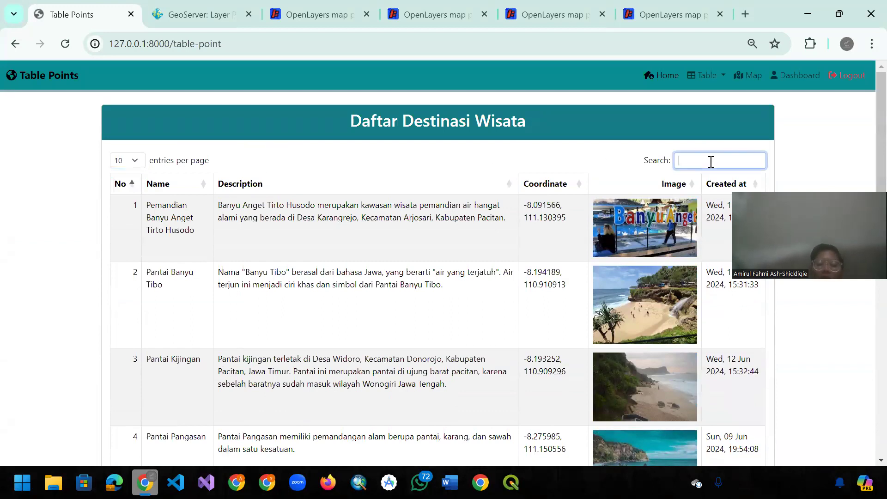
type("gong")
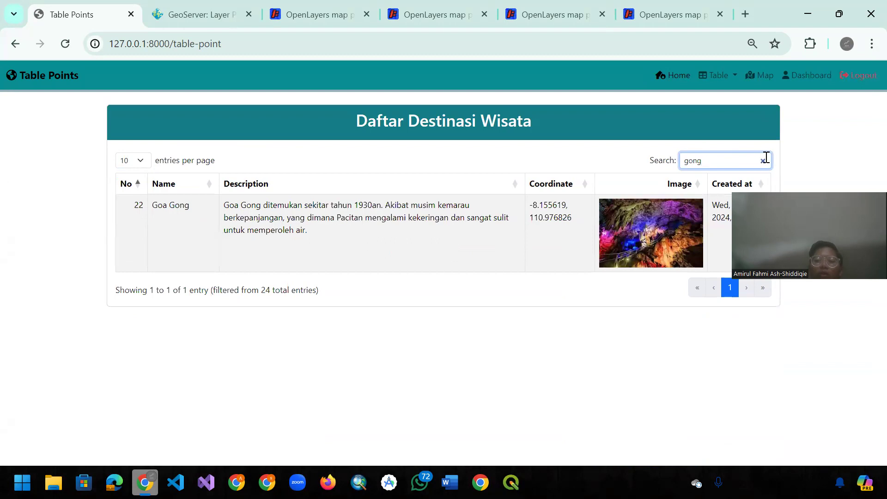
key("ctrl+a")
key("BackSpace")
- Look through the first page of destinations, then page through to pages 2 and 3 of the table
scroll(515, 205, "down", 2)
scroll(515, 209, "down", 4)
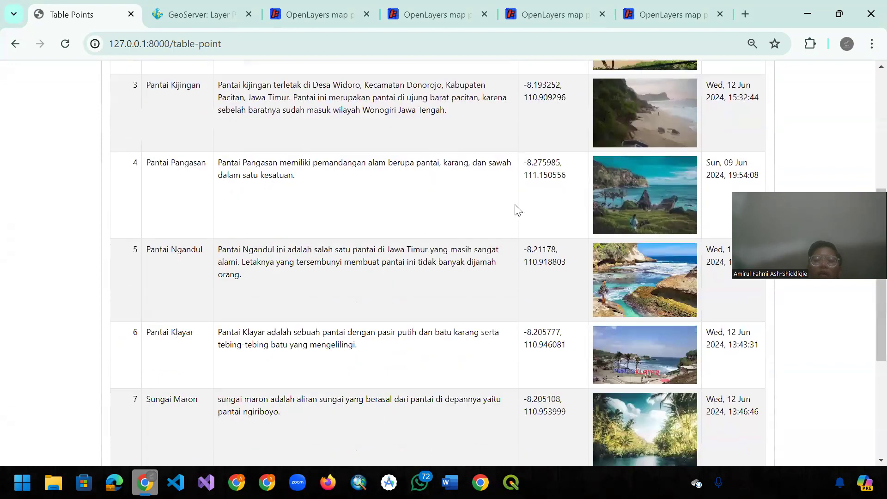
scroll(516, 209, "up", 7)
scroll(515, 209, "down", 12)
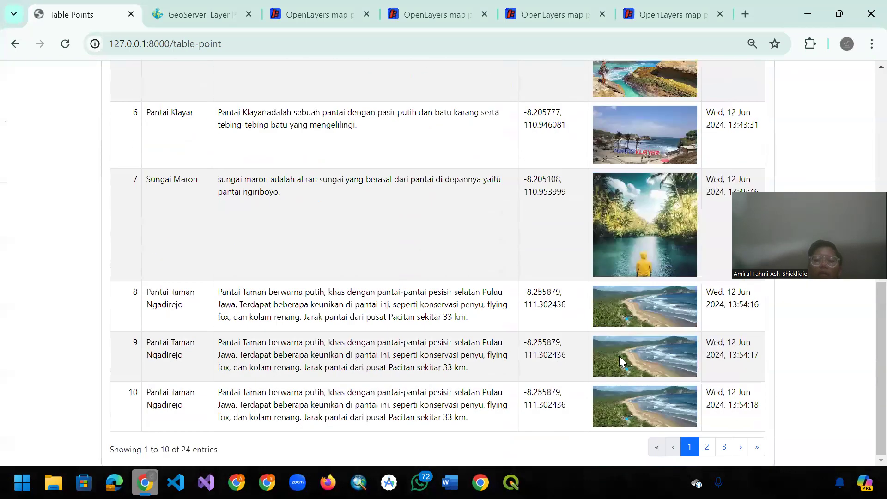
left_click(707, 447)
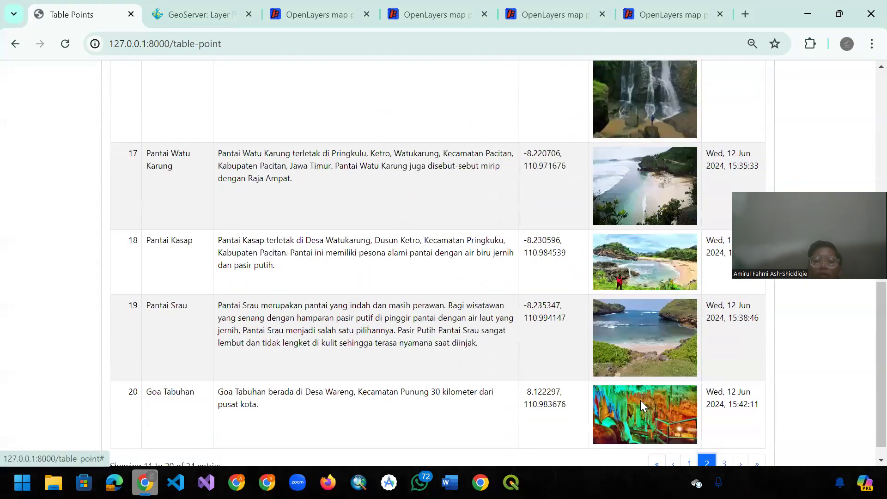
left_click(724, 447)
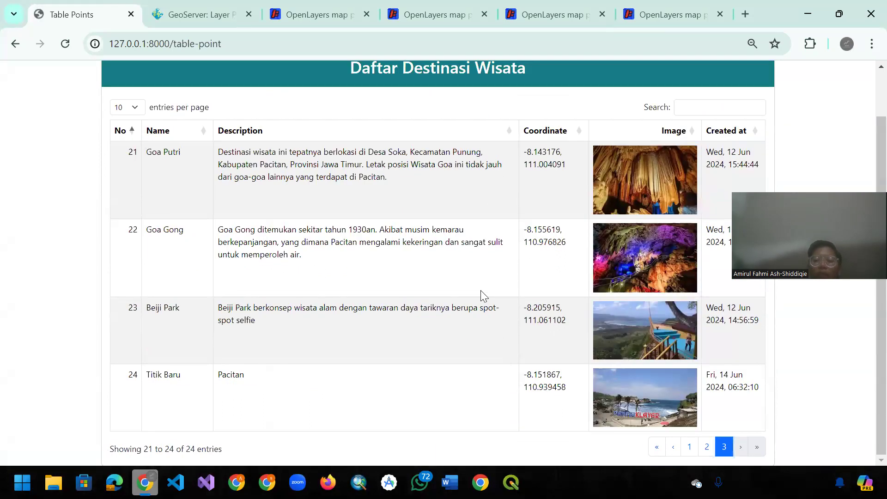
- Open the site's map page and view the Pacitan district polygons, roads and destination markers
scroll(483, 293, "up", 2)
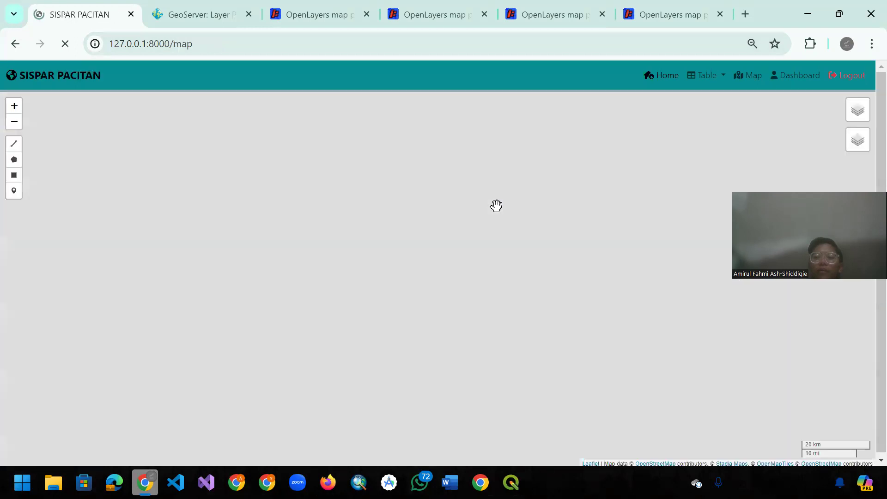
scroll(496, 205, "down", 1)
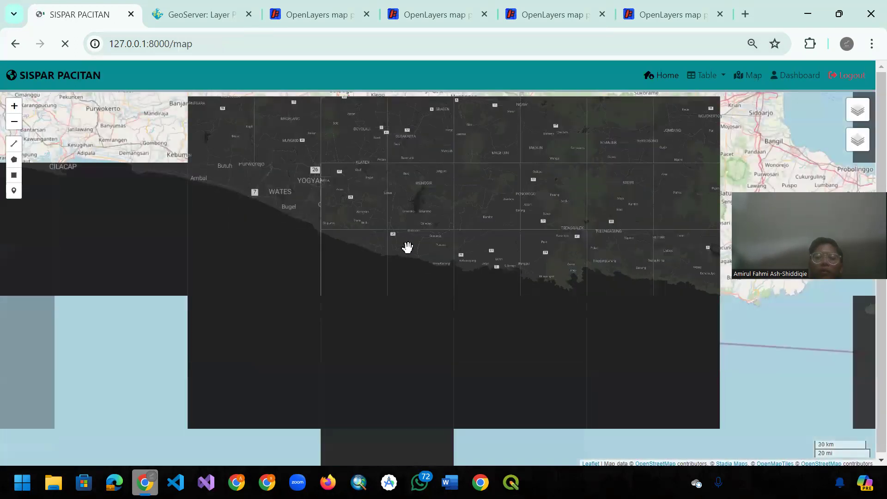
scroll(407, 247, "up", 1)
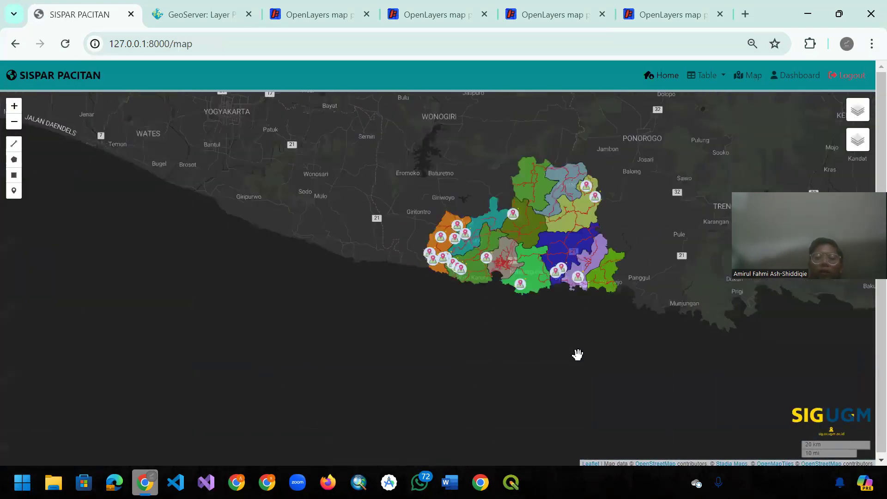
- Switch to QGIS and open the recent project PGWL_Acara 12
left_click(510, 482)
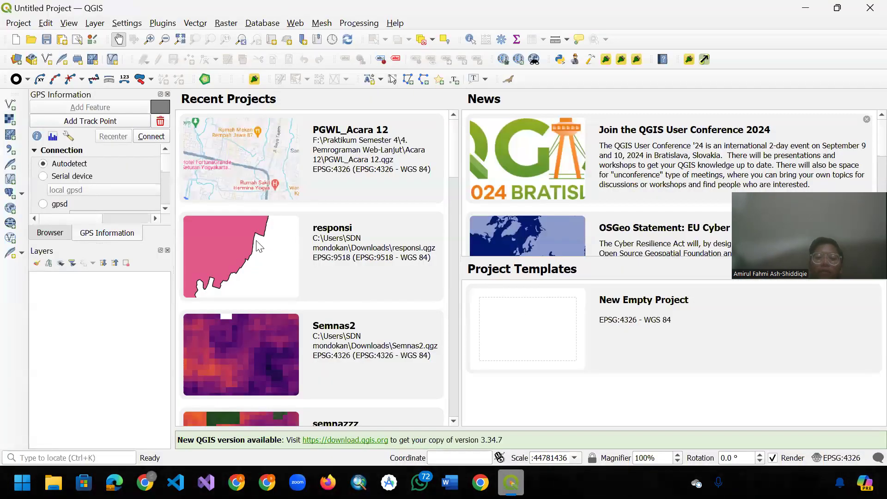
left_click(238, 181)
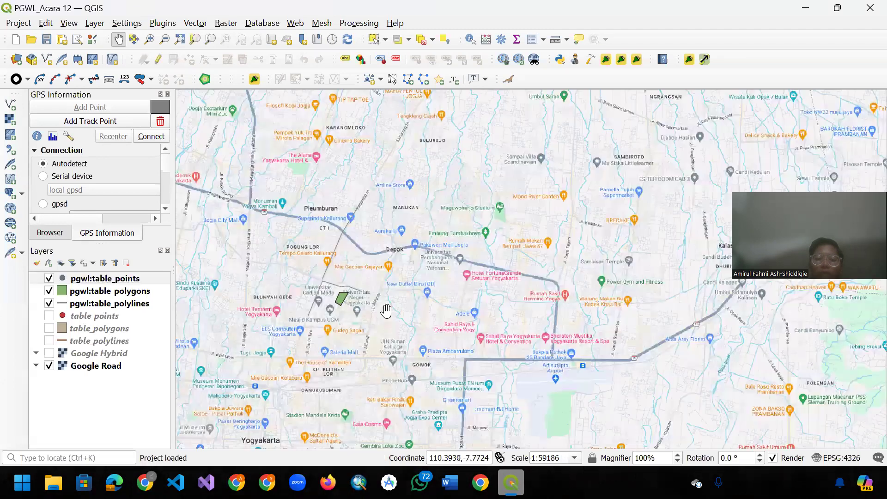
- Examine the pgwl layers on the map from Yogyakarta to the points around Pacitan, then return to the Yogyakarta area
left_click_drag(358, 325, 302, 301)
left_click_drag(629, 385, 282, 269)
left_click_drag(550, 353, 314, 303)
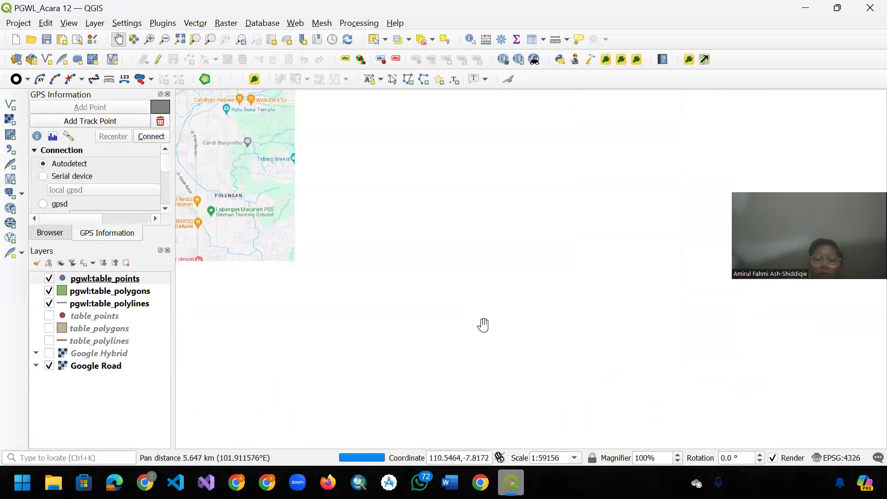
left_click_drag(533, 352, 404, 297)
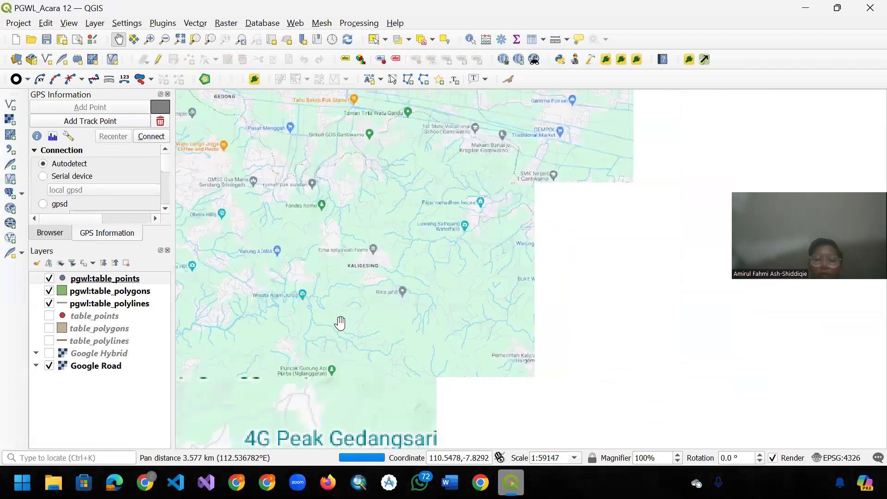
left_click_drag(469, 352, 299, 282)
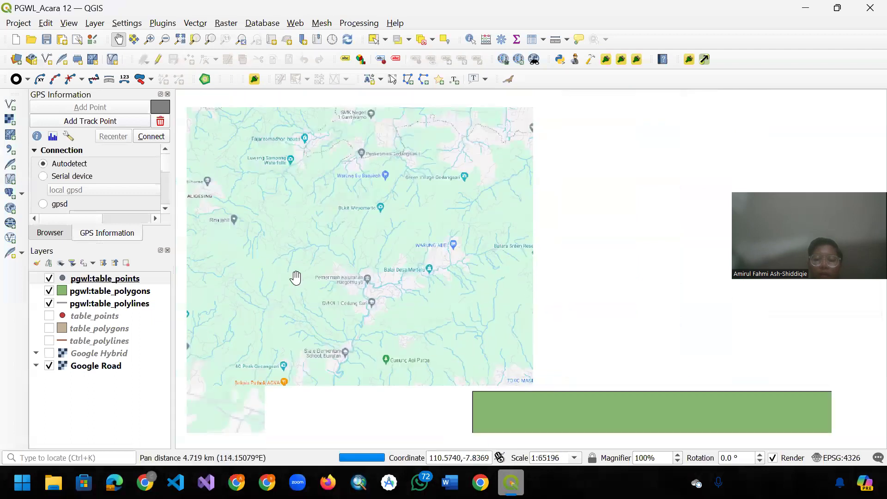
scroll(386, 313, "down", 1)
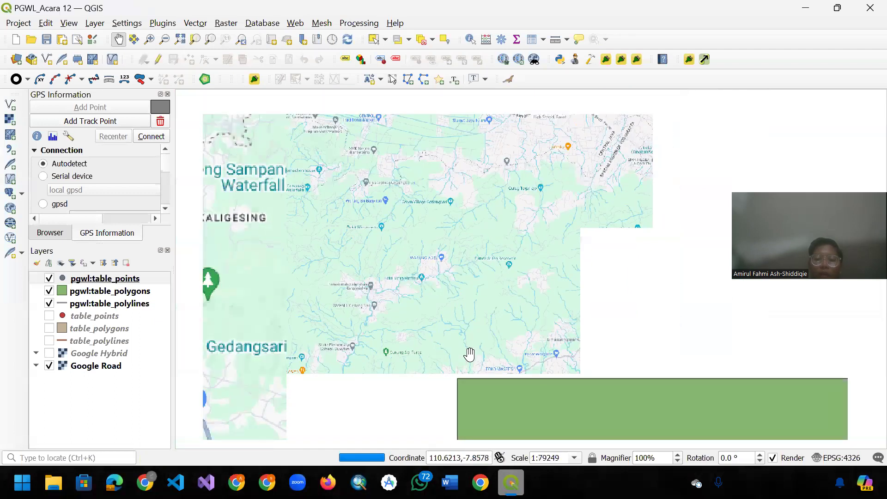
scroll(470, 354, "down", 6)
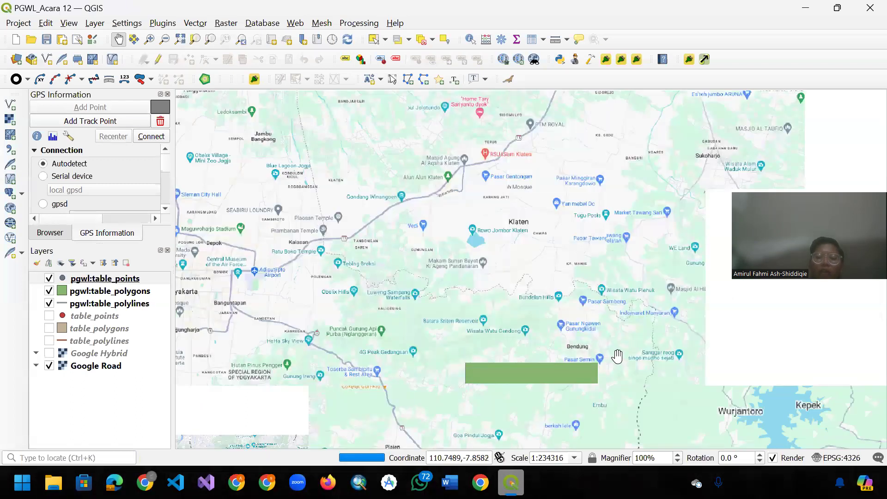
left_click_drag(536, 311, 471, 277)
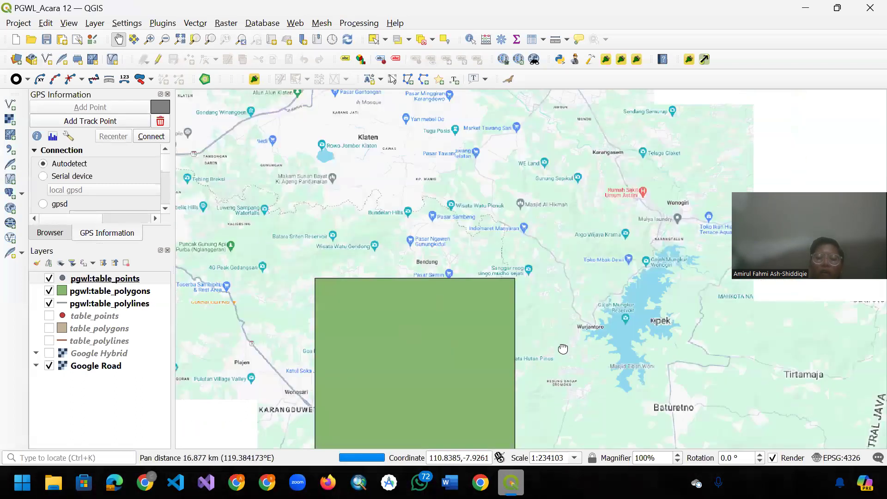
left_click_drag(563, 349, 462, 268)
scroll(463, 268, "down", 1)
scroll(464, 268, "down", 1)
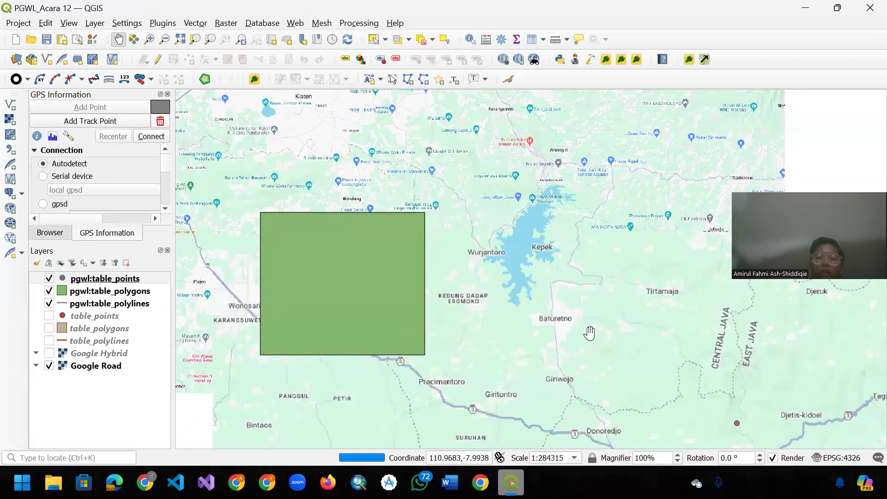
left_click_drag(473, 274, 287, 177)
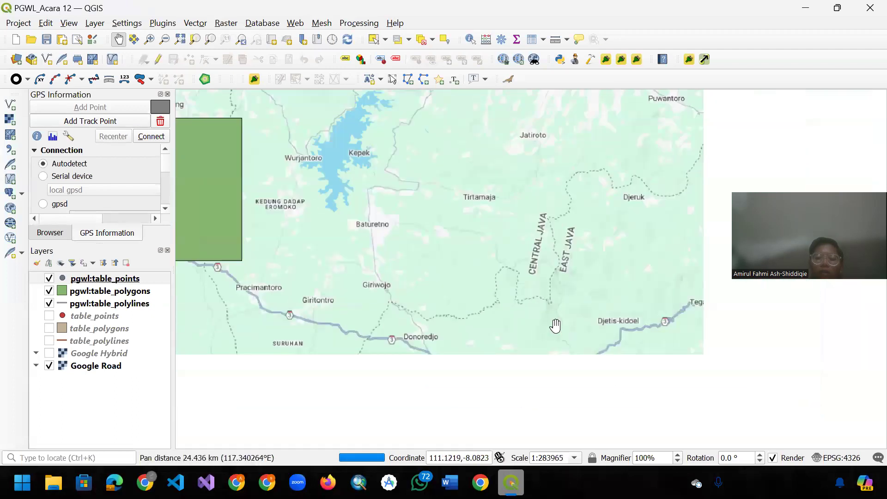
left_click_drag(540, 342, 511, 253)
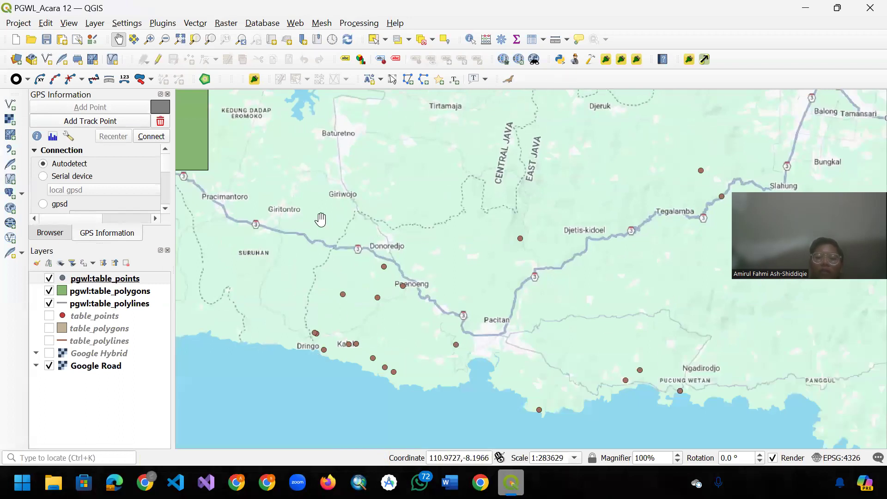
left_click_drag(321, 220, 509, 303)
left_click_drag(313, 180, 359, 213)
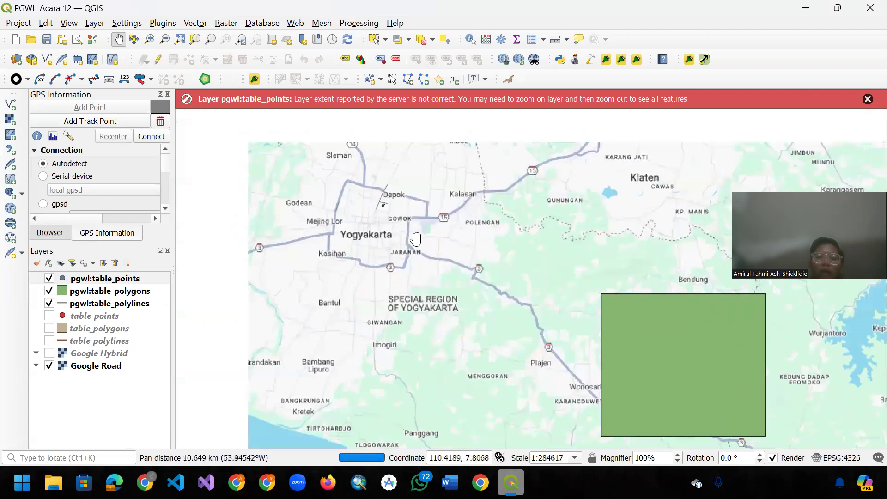
- Connect to the pgwl PostgreSQL database, view the tables in its public schema, and close the data source manager without adding layers
left_click_drag(321, 128, 398, 246)
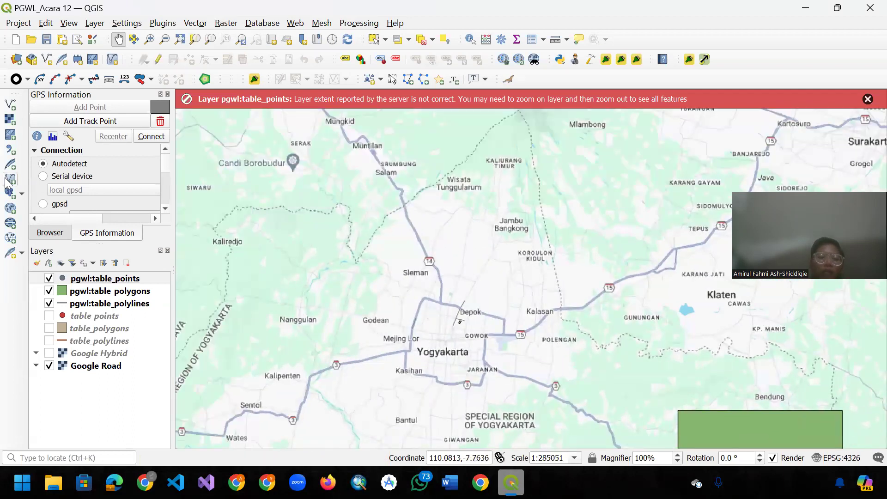
left_click(20, 195)
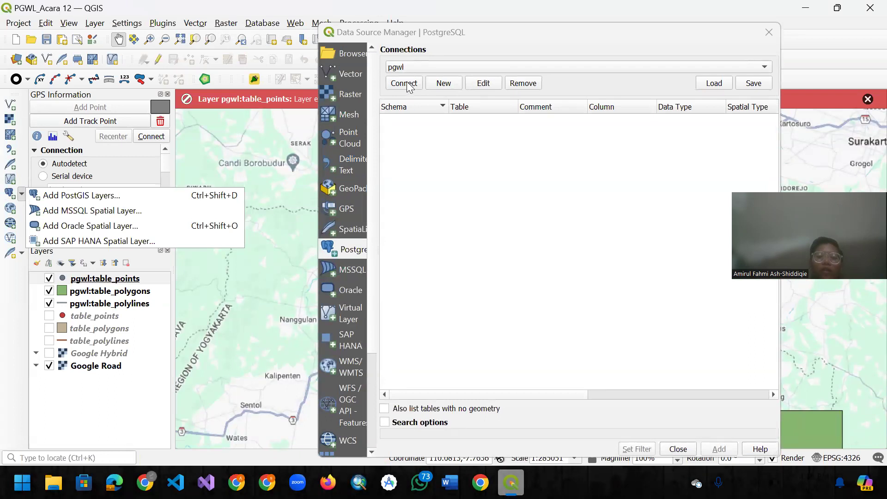
left_click(405, 83)
left_click(388, 121)
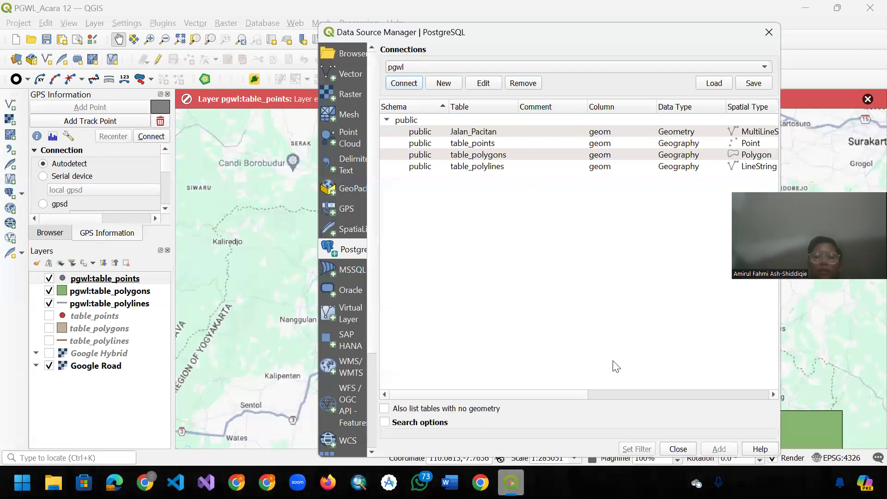
left_click(768, 32)
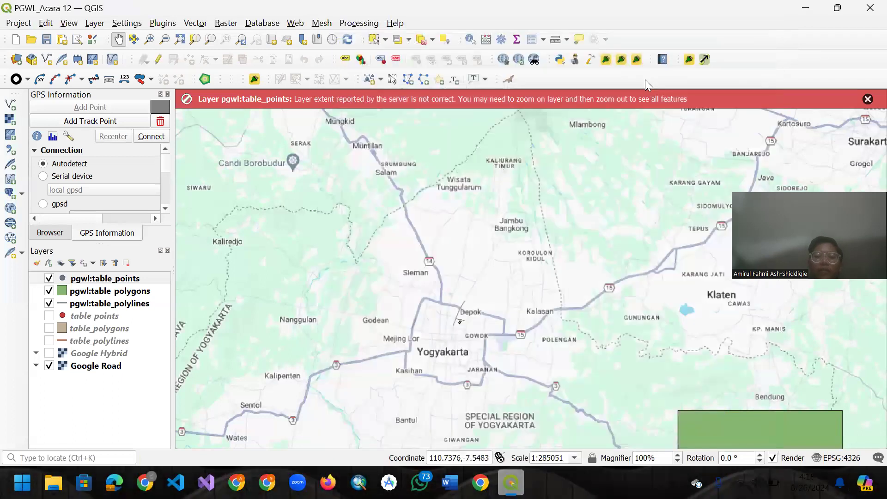
- View the map from Yogyakarta southeast past the green polygon towards the points around Pacitan
left_click_drag(397, 213, 283, 171)
left_click_drag(687, 365, 480, 257)
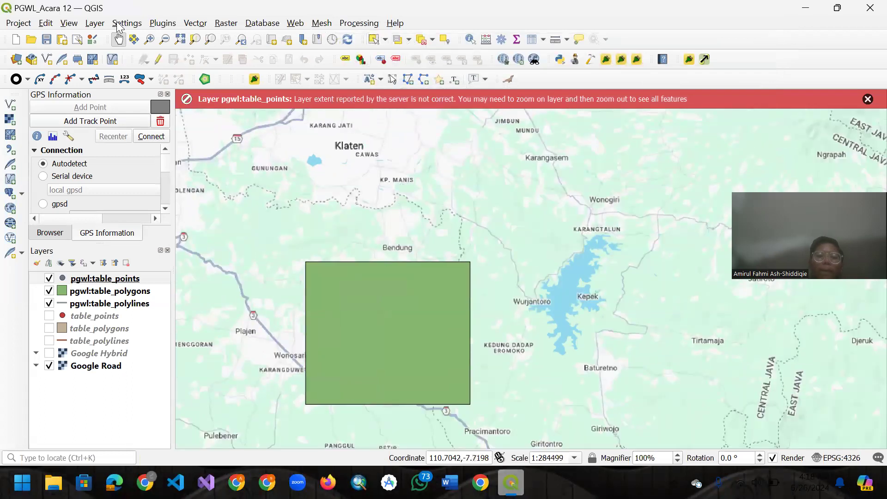
left_click_drag(533, 285, 356, 204)
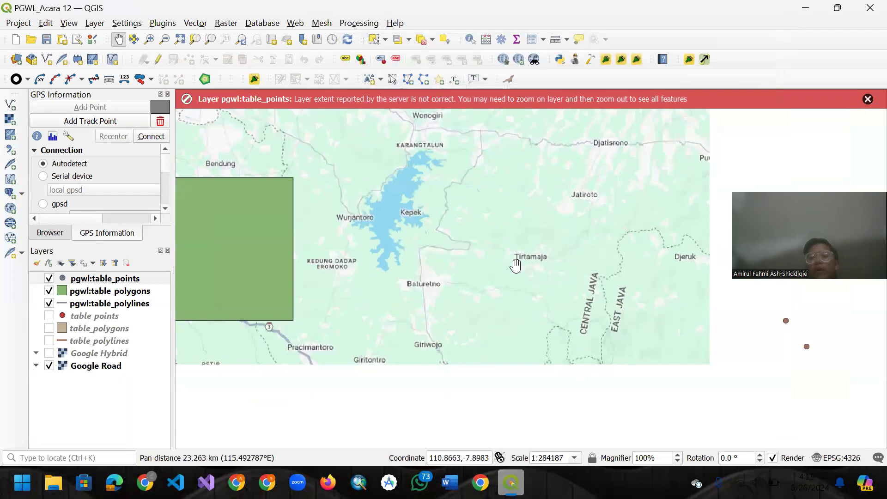